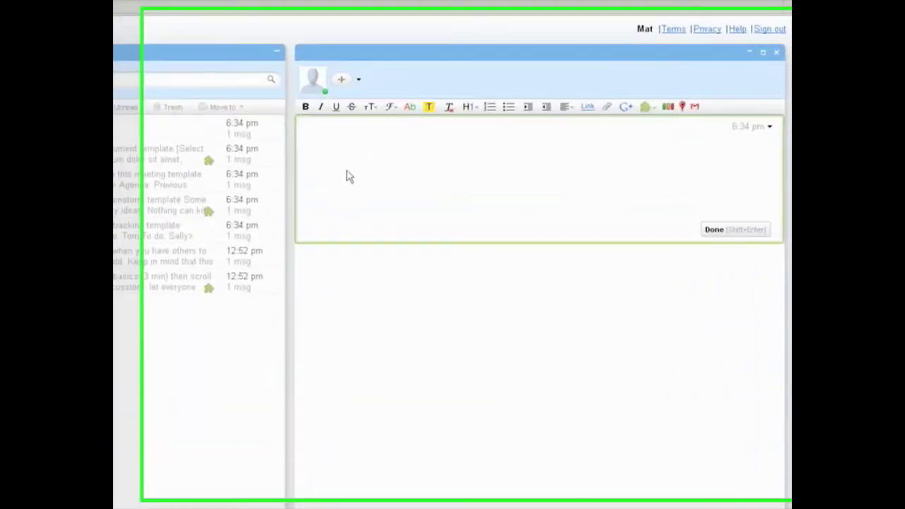
# Enter "GOOGLE WAVE ART2UPZ.COM - EDUCATIONAL" as the title line of the new wave
pyautogui.write('G')
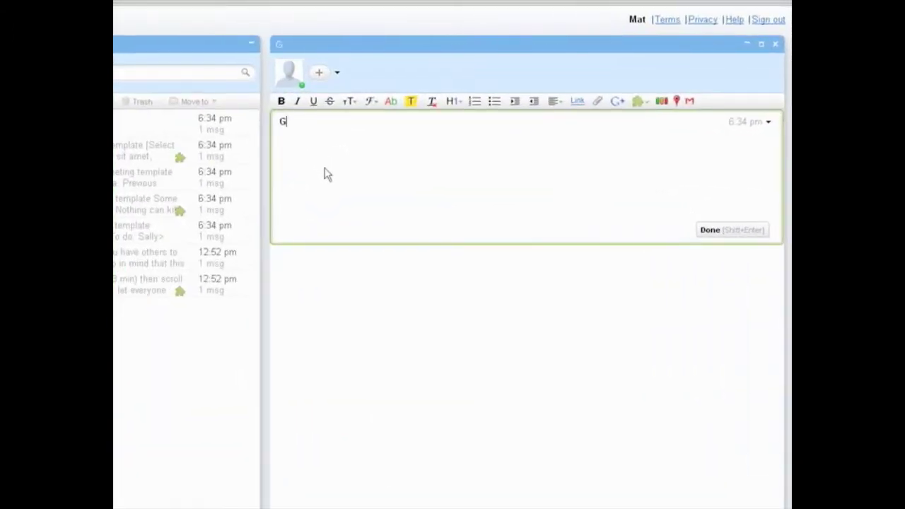
pyautogui.write('OOGLE')
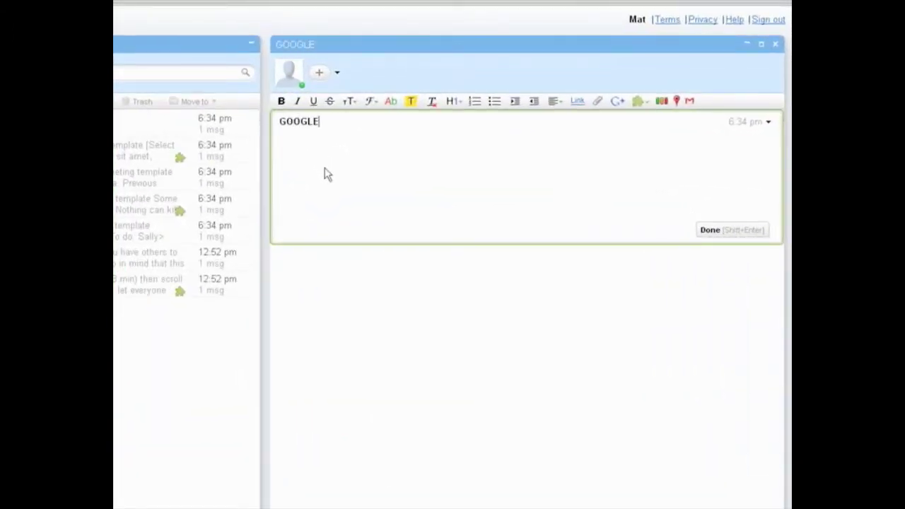
pyautogui.write(' WAVE EDUCATIONAL')
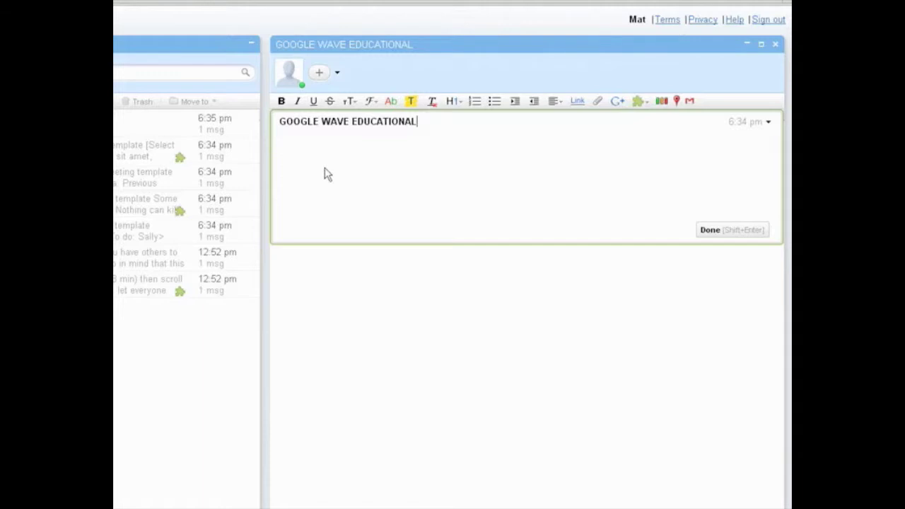
pyautogui.write('ART2UPZ.COM -')
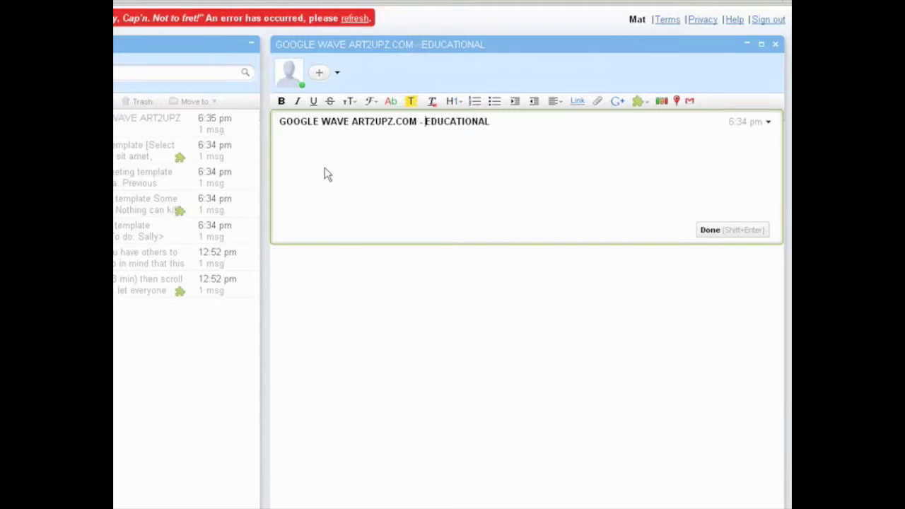
pyautogui.click(549, 135)
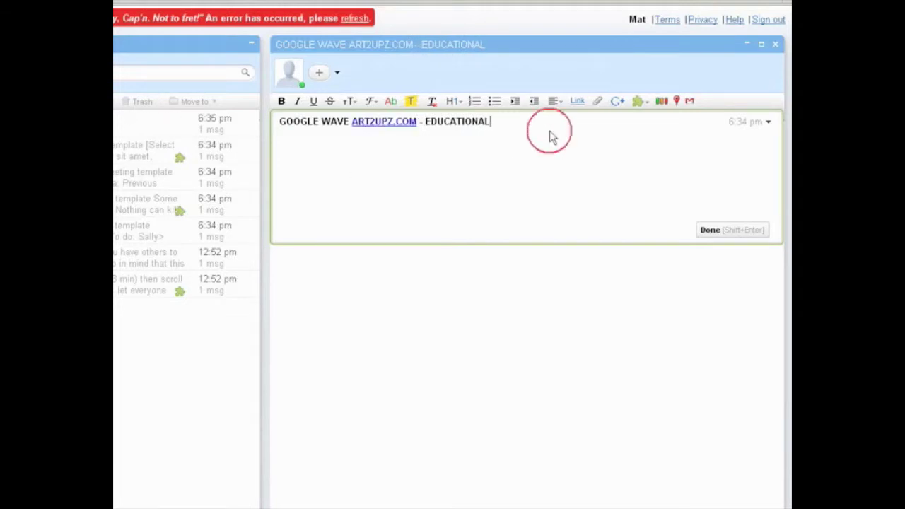
# Remove the indent before the wave's title line and make the whole title bold
pyautogui.click(295, 124)
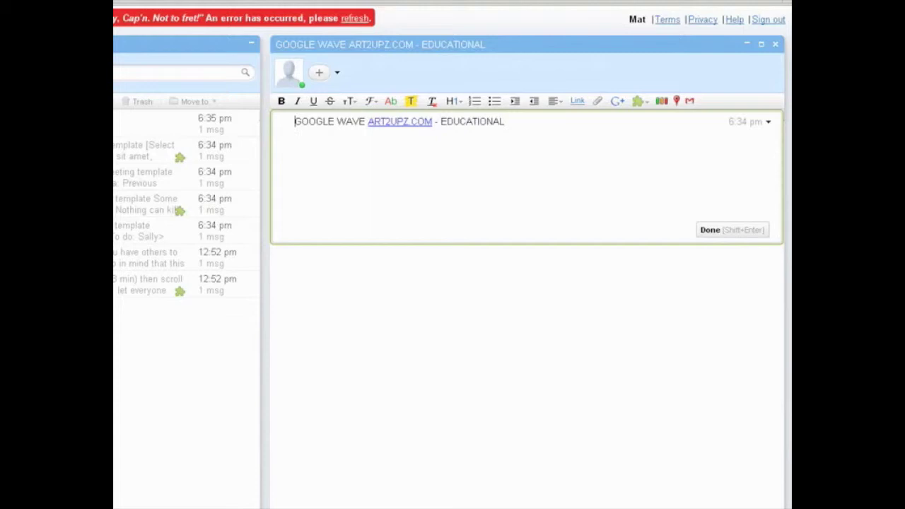
pyautogui.press('BackSpace')
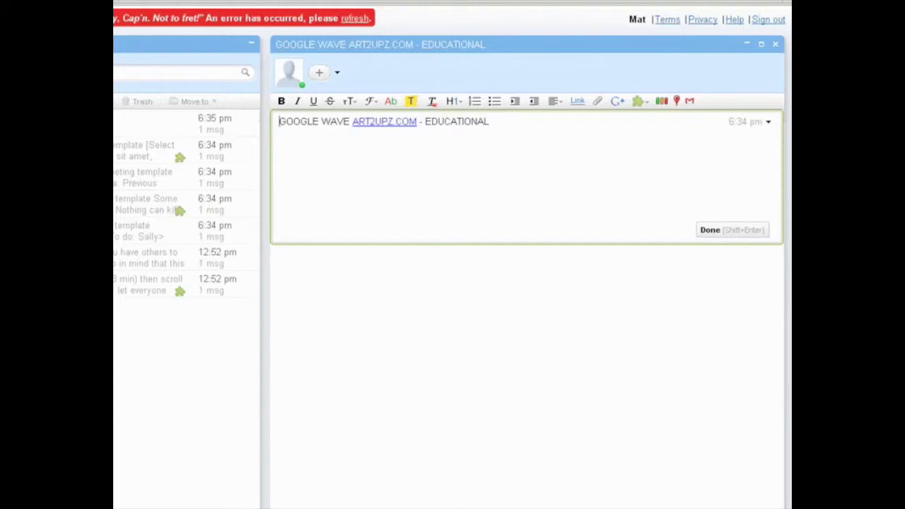
pyautogui.moveTo(525, 143); pyautogui.dragTo(212, 121)
pyautogui.click(281, 101)
pyautogui.click(438, 138)
pyautogui.click(517, 122)
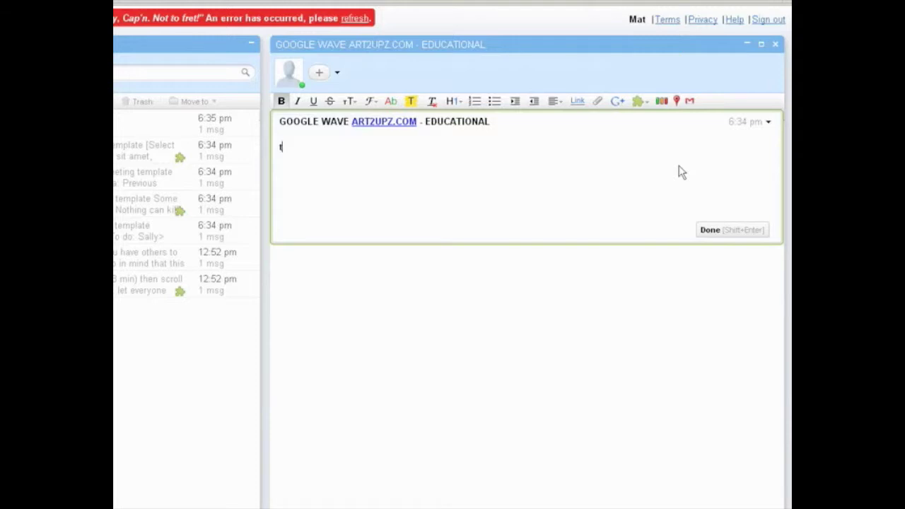
# Add the line "test numero 1" below the title and remove its bold formatting
pyautogui.write('mero 1')
pyautogui.moveTo(361, 147); pyautogui.dragTo(212, 137)
pyautogui.click(281, 101)
pyautogui.moveTo(370, 154); pyautogui.dragTo(166, 150)
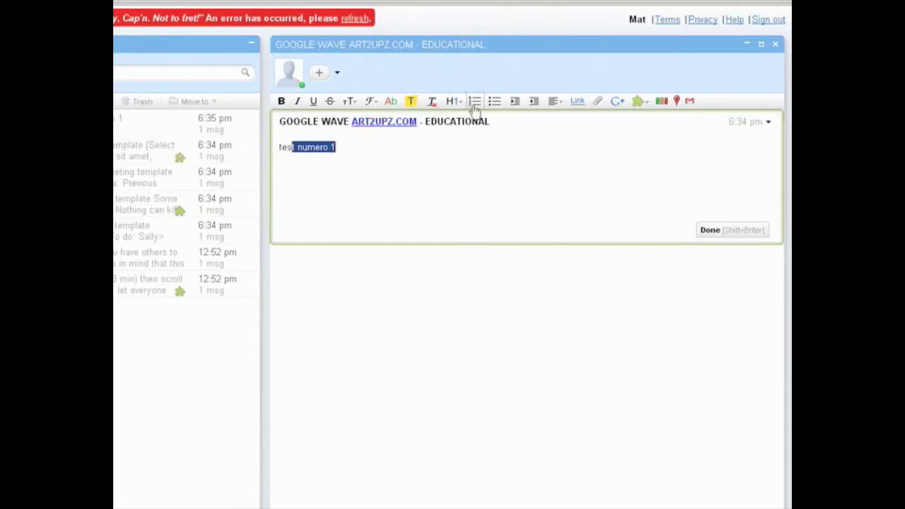
pyautogui.click(400, 211)
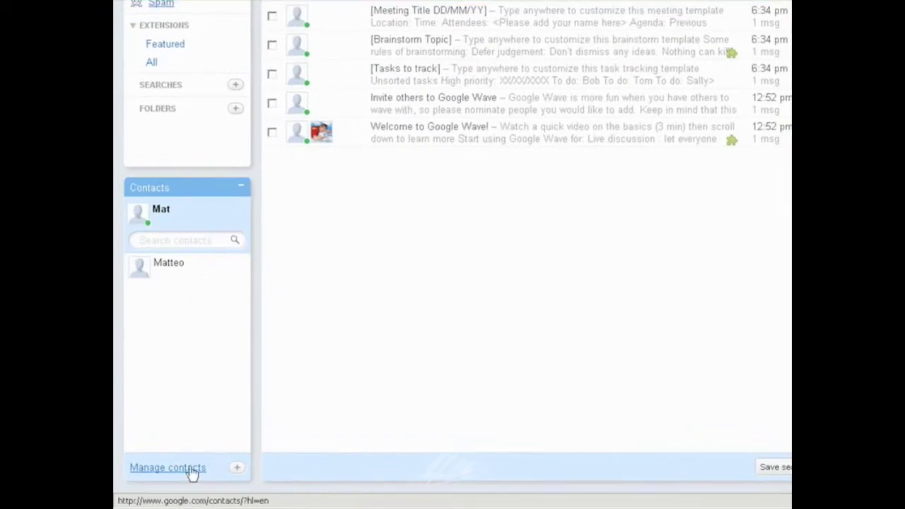
# Open the contact manager and examine the new-contact form's name and email fields and email type options
pyautogui.click(193, 468)
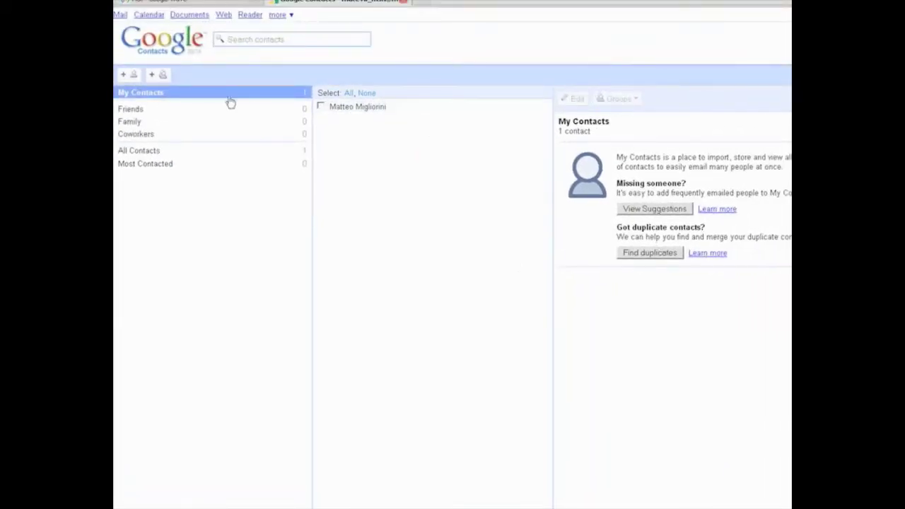
pyautogui.click(123, 75)
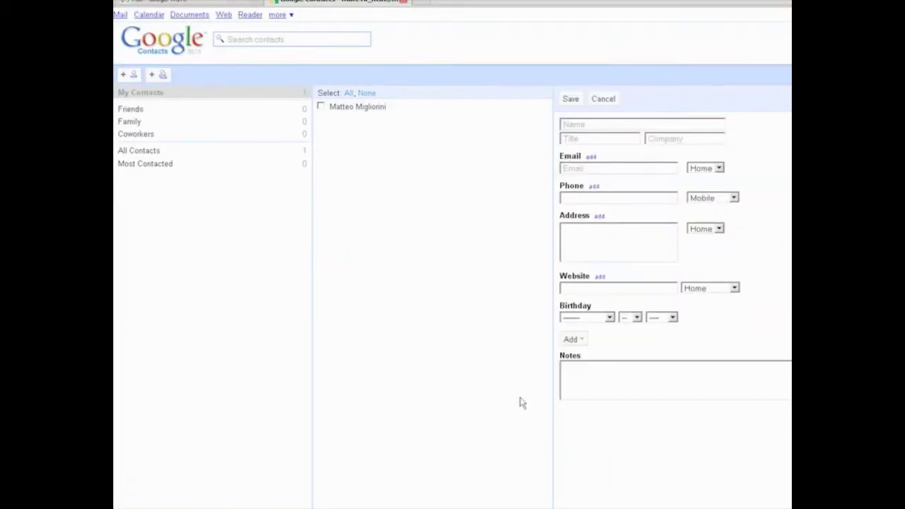
pyautogui.click(581, 125)
pyautogui.click(640, 169)
pyautogui.click(719, 170)
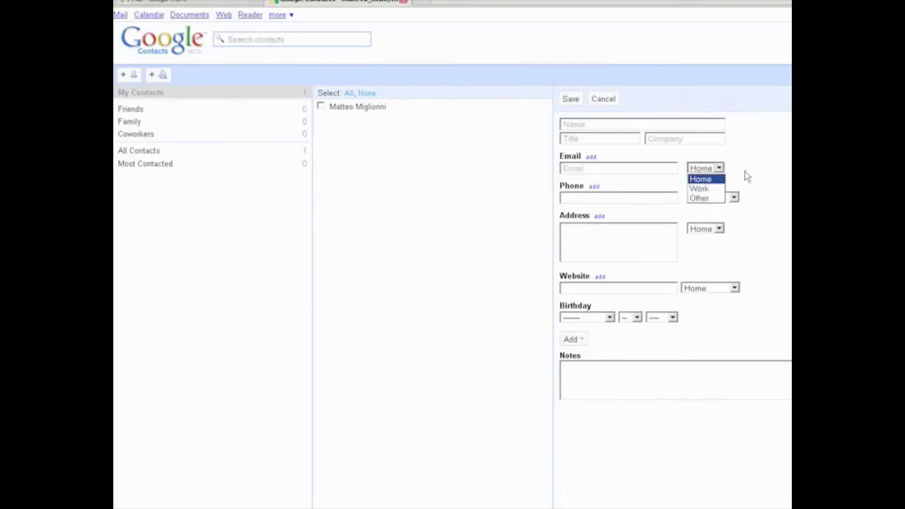
pyautogui.click(747, 176)
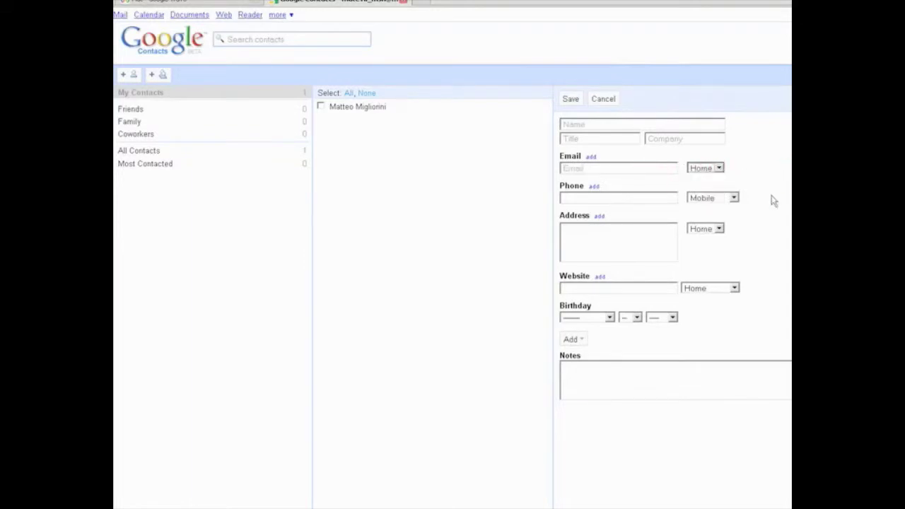
# Discard the blank contact form and view the details of the existing contact
pyautogui.click(368, 106)
pyautogui.click(636, 250)
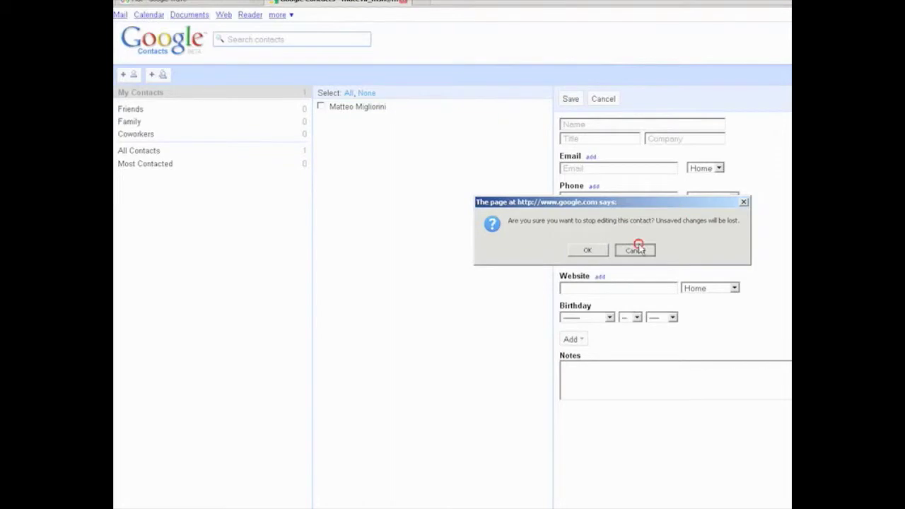
pyautogui.click(605, 99)
pyautogui.click(616, 292)
pyautogui.click(357, 107)
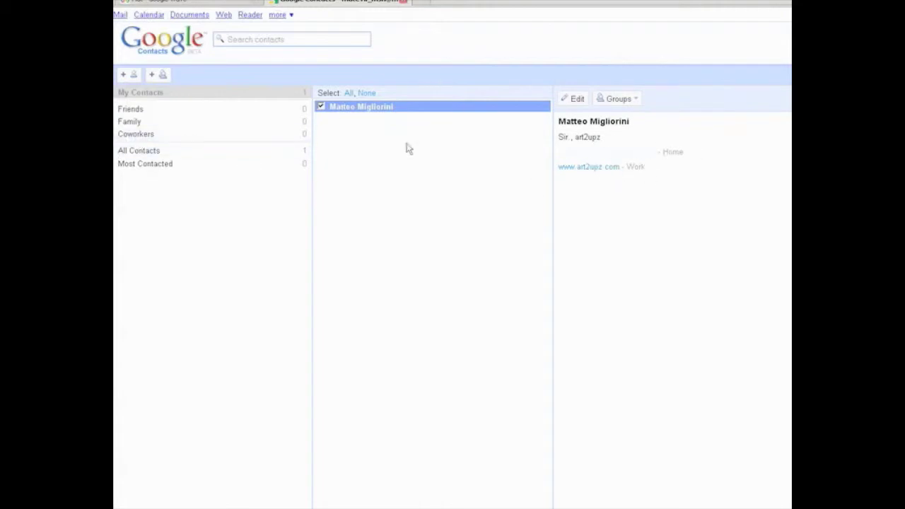
# Return to Google Wave, add the existing contact as a participant in the open wave, and finish editing the message
pyautogui.click(202, 3)
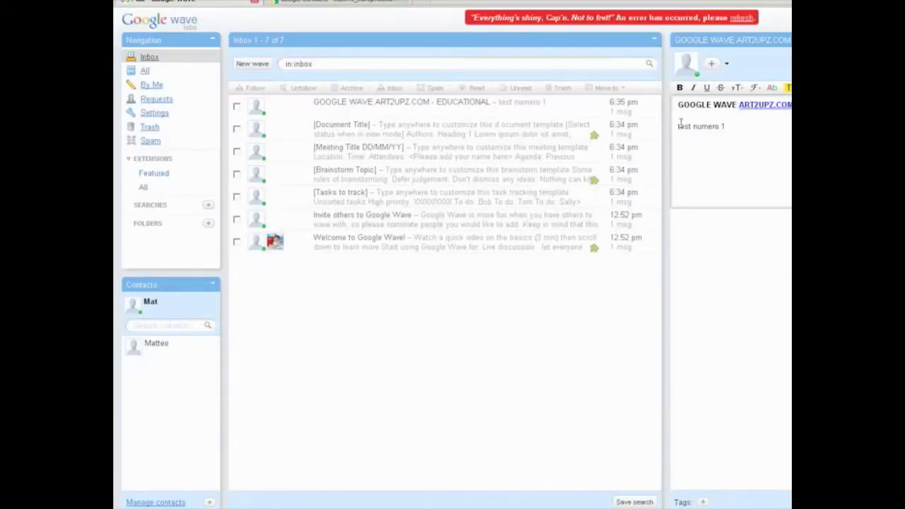
pyautogui.click(709, 66)
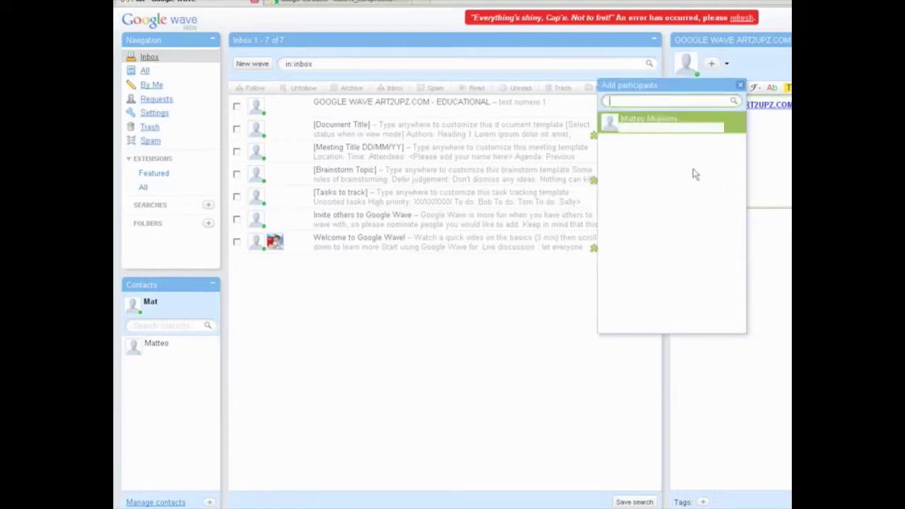
pyautogui.click(739, 85)
pyautogui.moveTo(137, 352); pyautogui.dragTo(718, 65)
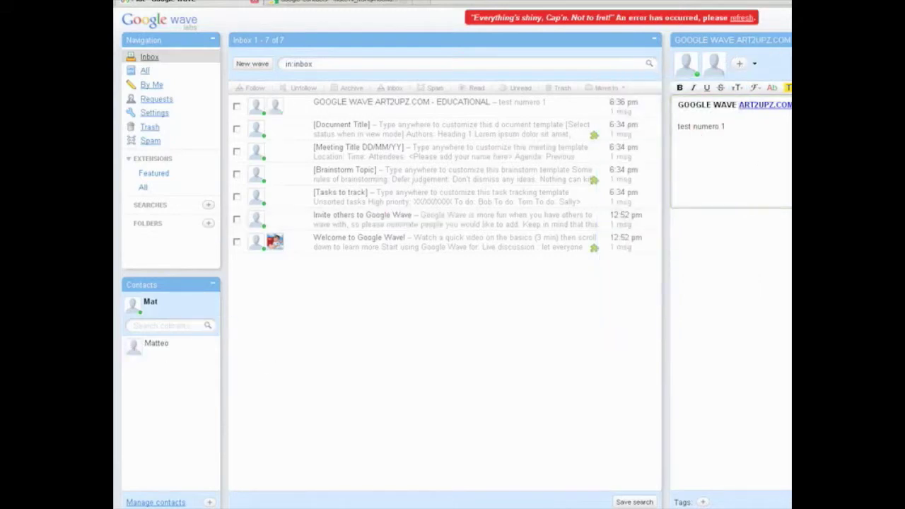
pyautogui.hotkey('shift', 'Return')
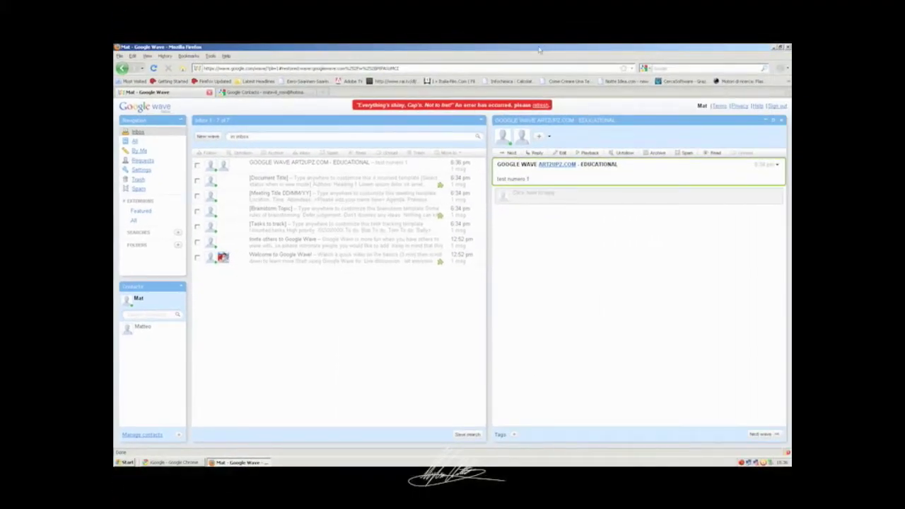
# Arrange the Firefox window and the Chrome window with the second account's Google Wave inbox so both are visible
pyautogui.doubleClick(539, 48)
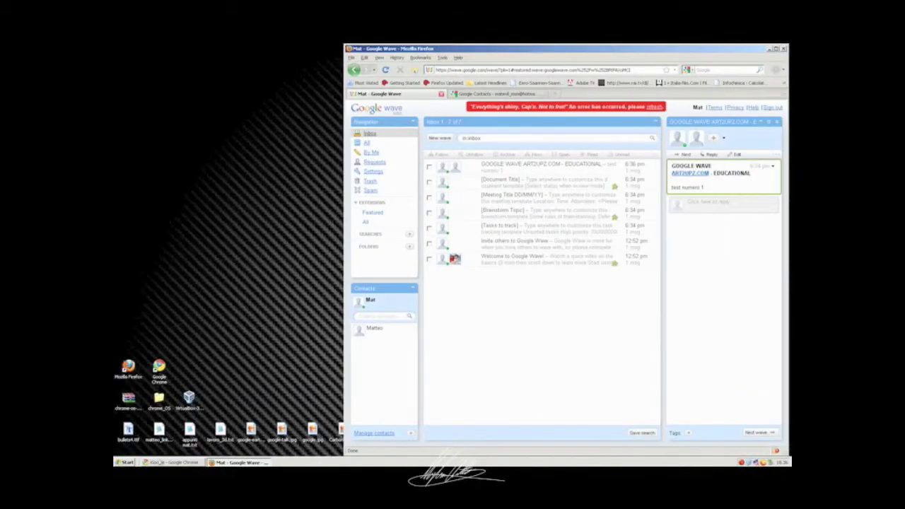
pyautogui.hotkey('alt', 'Tab')
pyautogui.click(469, 49)
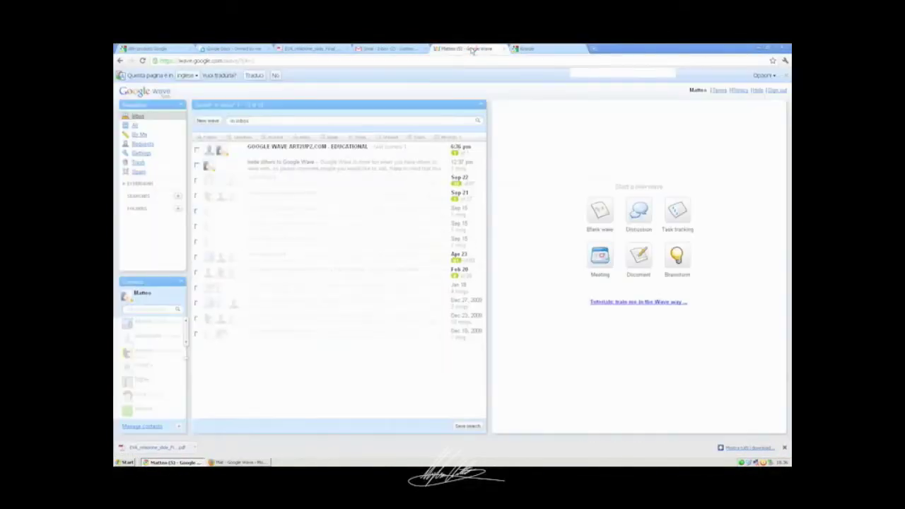
pyautogui.doubleClick(624, 46)
pyautogui.moveTo(623, 46); pyautogui.dragTo(408, 46)
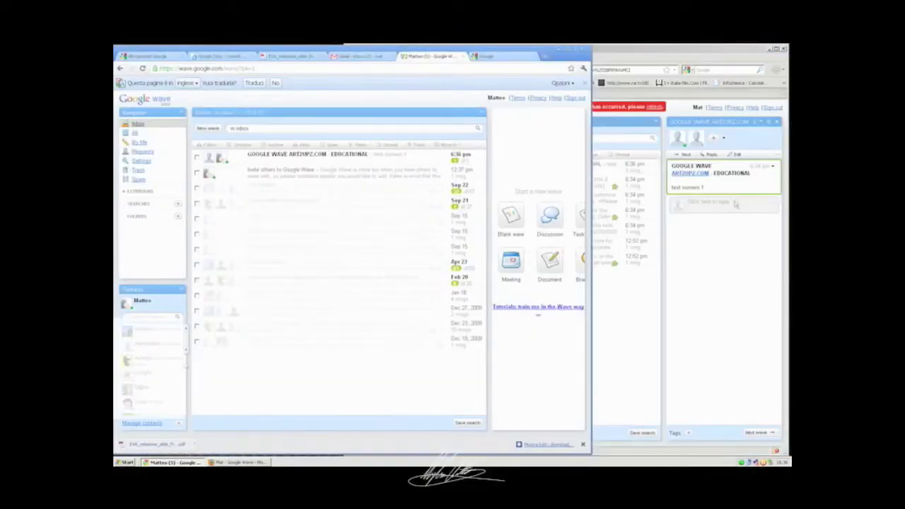
pyautogui.click(694, 311)
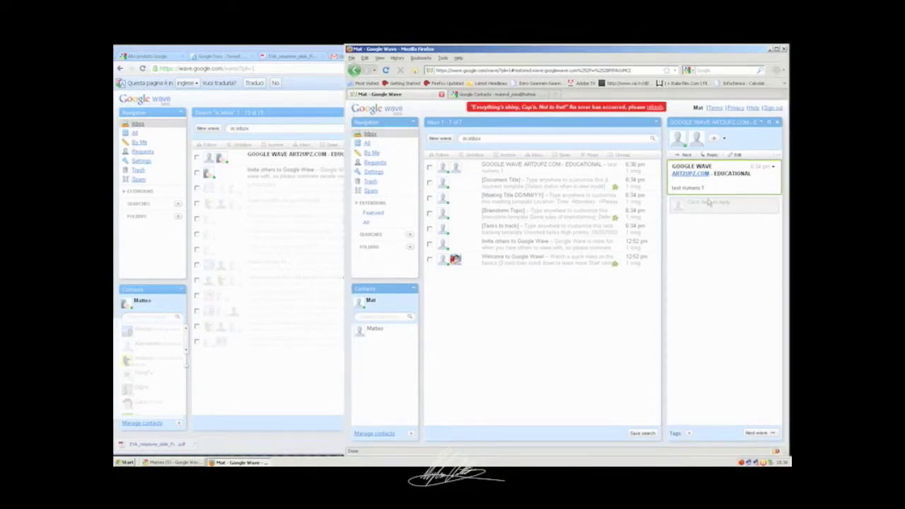
pyautogui.click(250, 387)
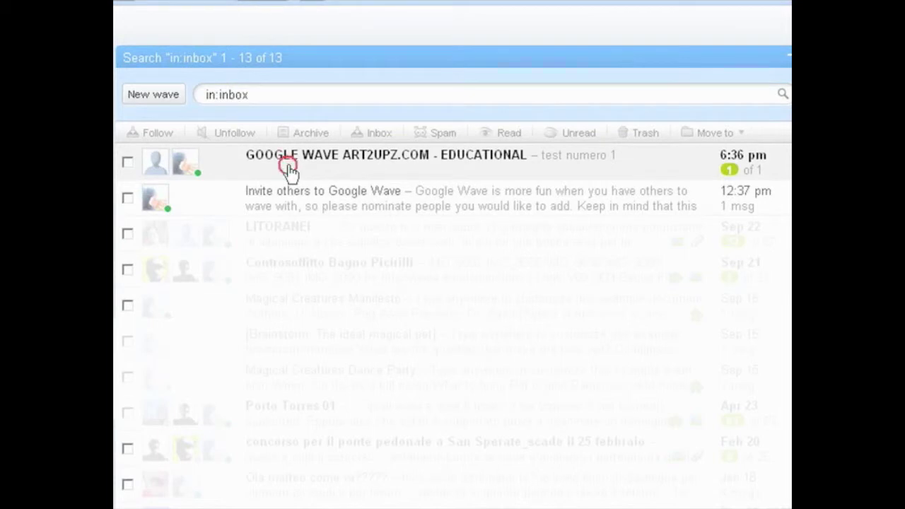
# Open the "GOOGLE WAVE ART2UPZ.COM - EDUCATIONAL" wave in the second account's inbox and start a reply
pyautogui.click(290, 171)
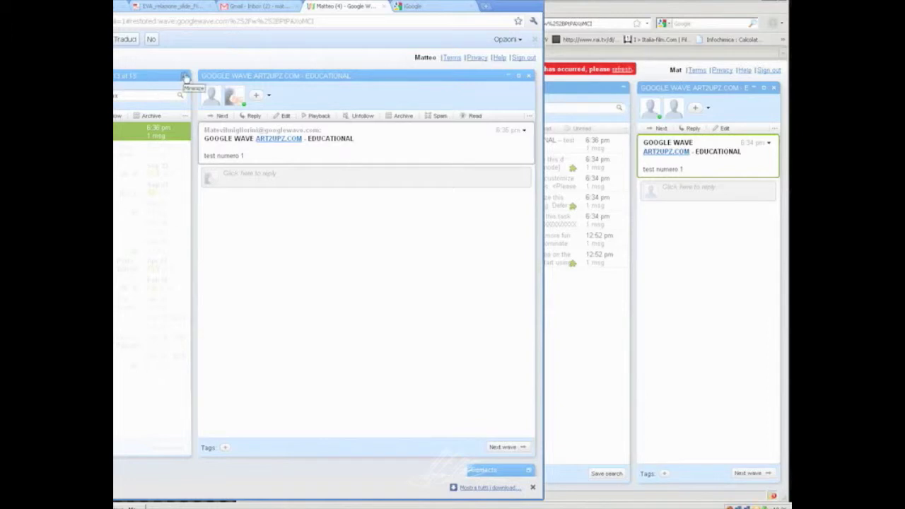
pyautogui.click(303, 172)
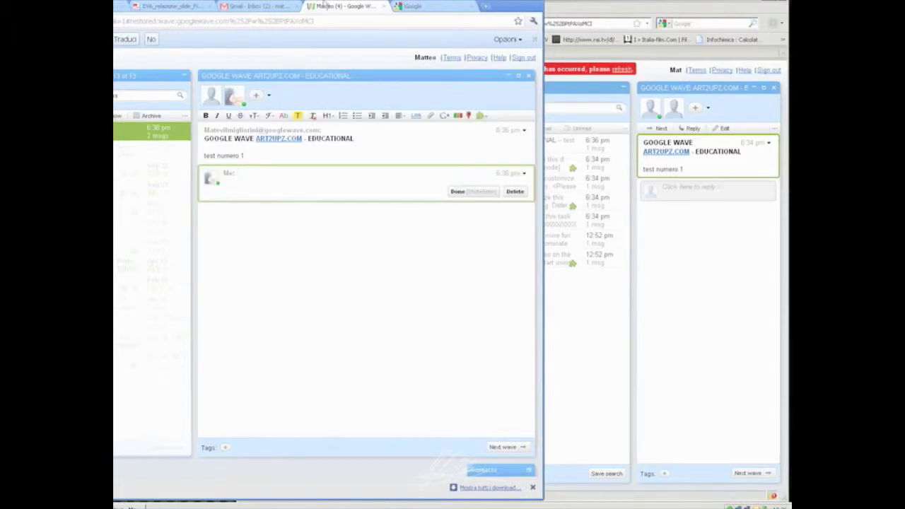
# Reposition both browser windows so each can be activated while the other account's wave stays in view
pyautogui.moveTo(458, 4); pyautogui.dragTo(466, 2)
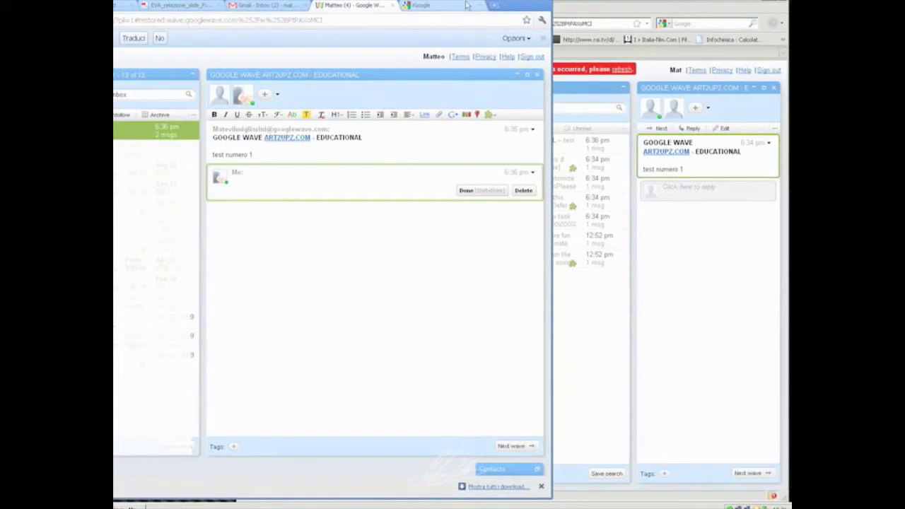
pyautogui.click(643, 2)
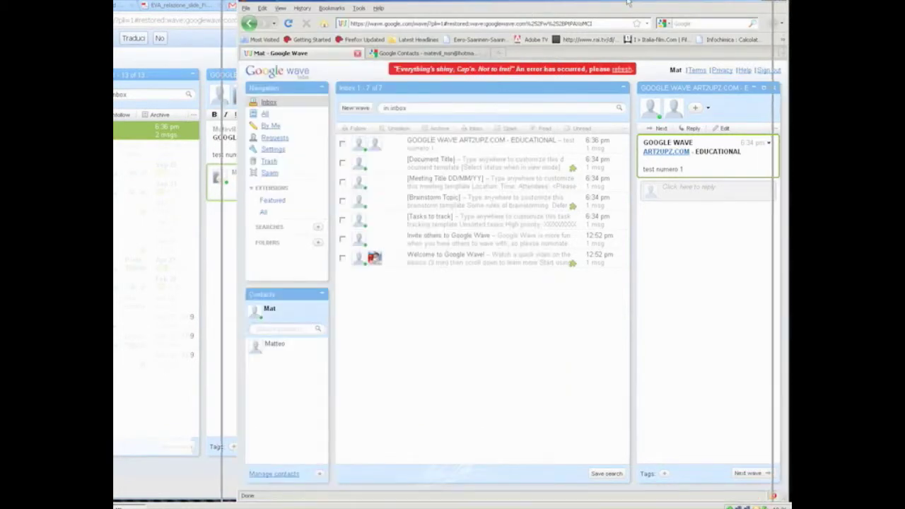
pyautogui.moveTo(643, 2); pyautogui.dragTo(628, 3)
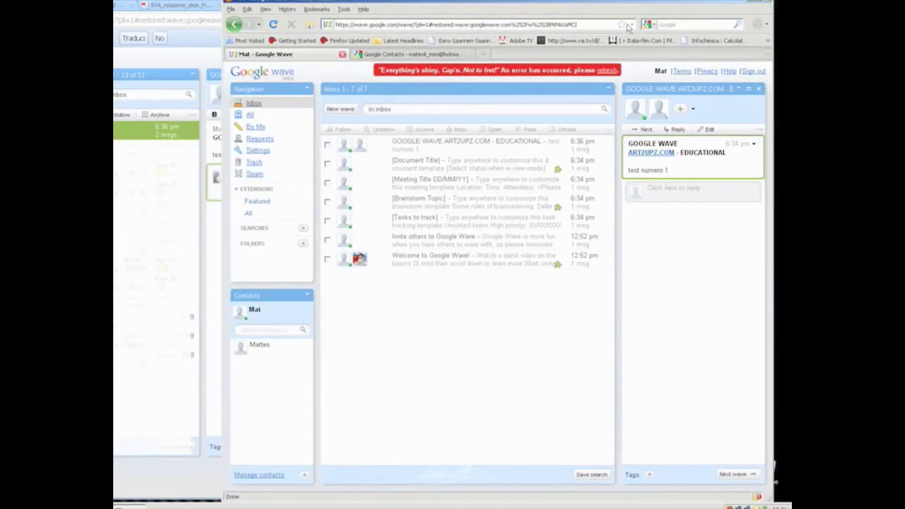
pyautogui.click(144, 490)
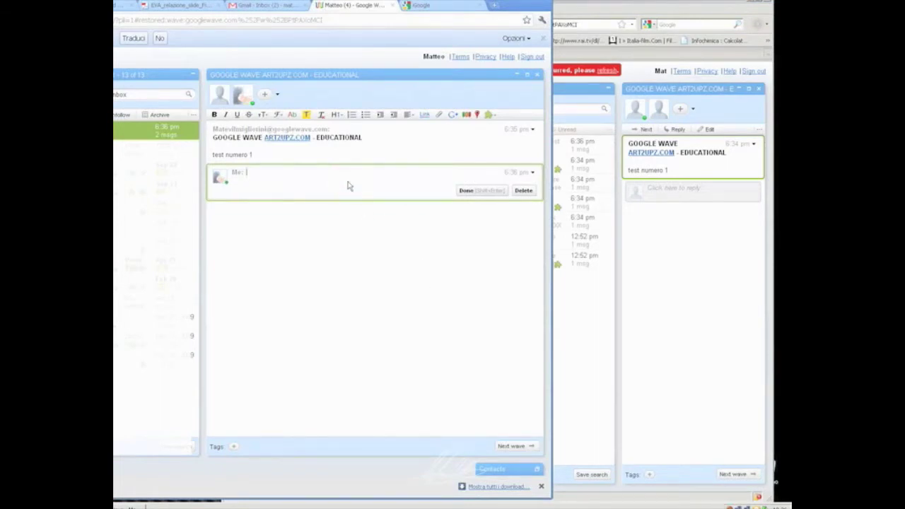
# Write the reply "test di risposta alla wave" from the second account and finish editing it
pyautogui.write('di risposta g')
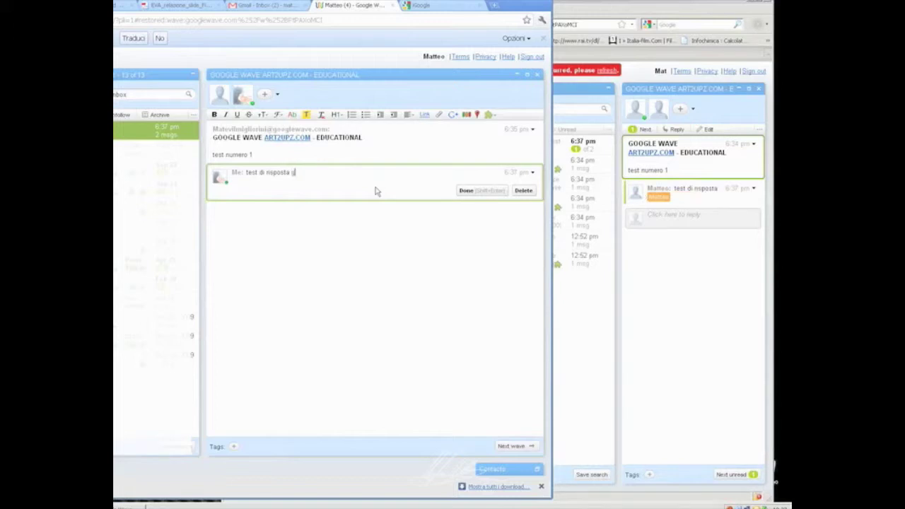
pyautogui.write('lla sv')
pyautogui.press('BackSpace')
pyautogui.press('BackSpace')
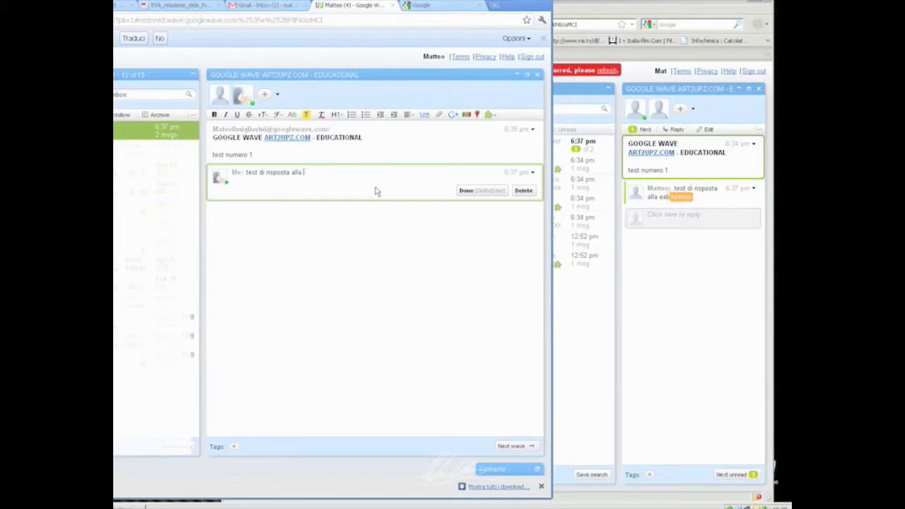
pyautogui.write('ave')
pyautogui.click(467, 191)
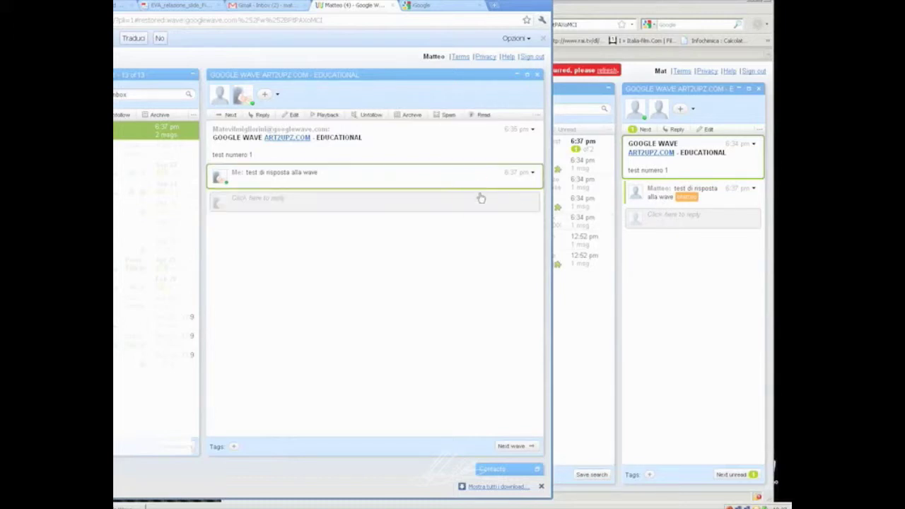
# Start a reply to the wave in Firefox, and move and resize the Chrome and Firefox windows so they sit side by side
pyautogui.click(681, 214)
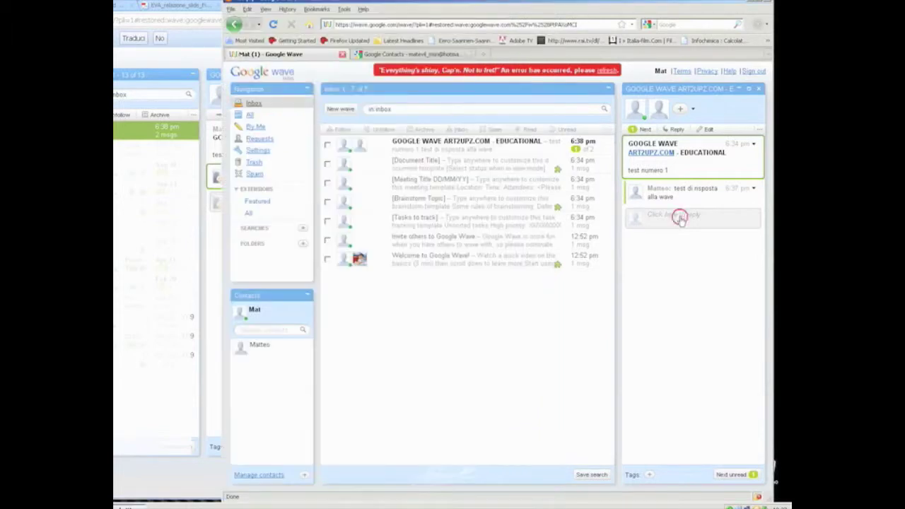
pyautogui.hotkey('alt', 'Tab')
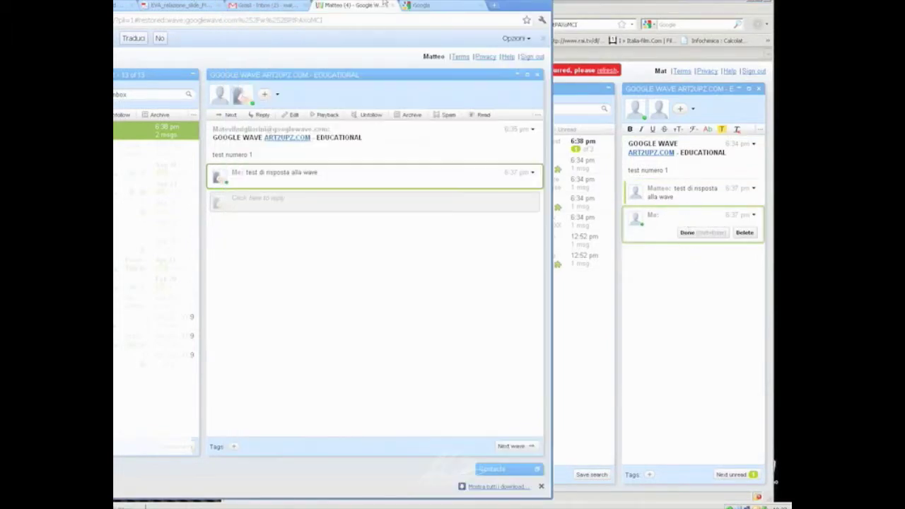
pyautogui.moveTo(495, 5); pyautogui.dragTo(329, 5)
pyautogui.click(709, 310)
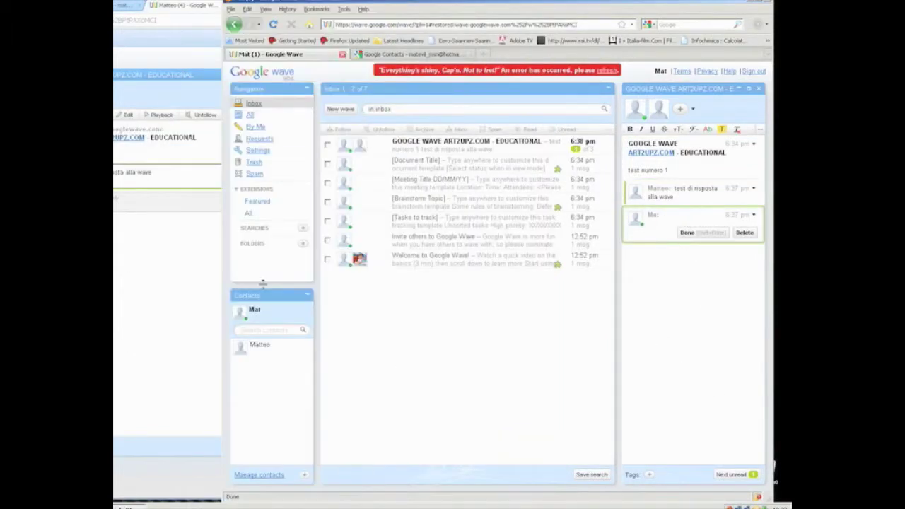
pyautogui.moveTo(222, 263); pyautogui.dragTo(403, 262)
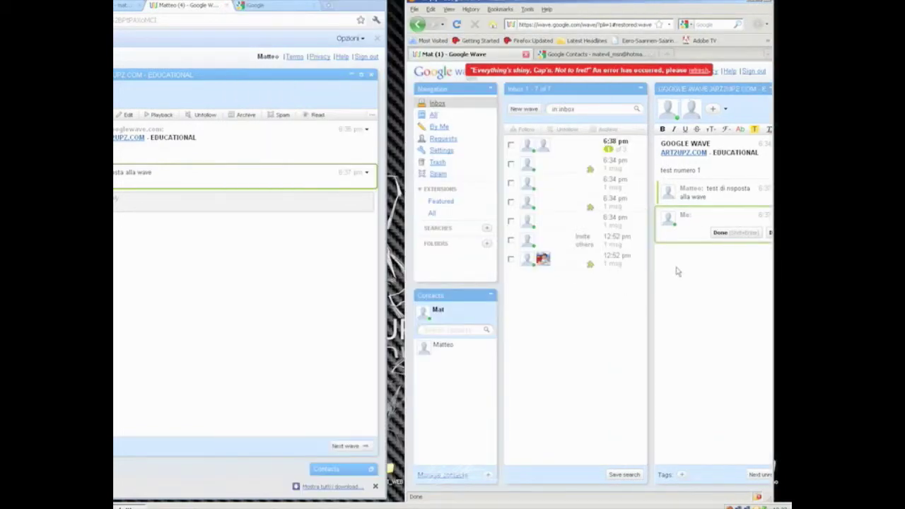
# Finish the empty reply in Firefox, then write and finish another reply reading "ciao come va?"
pyautogui.click(715, 235)
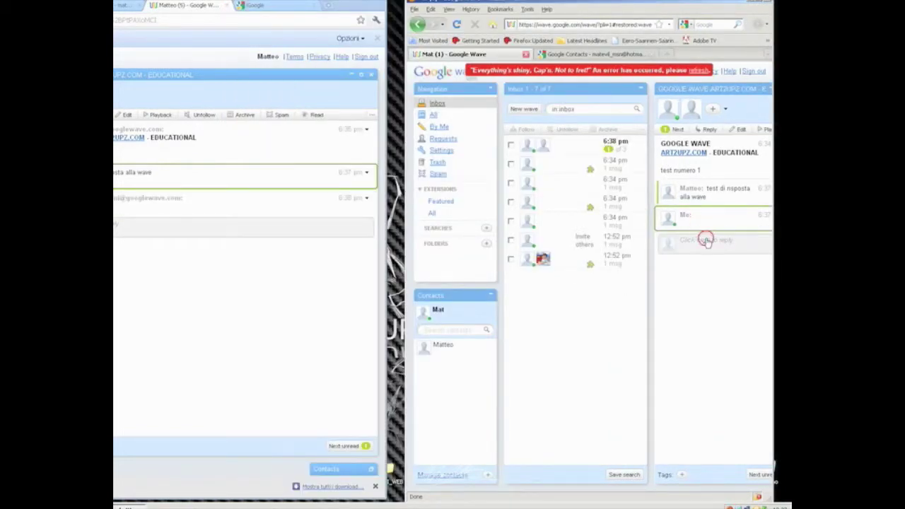
pyautogui.click(706, 240)
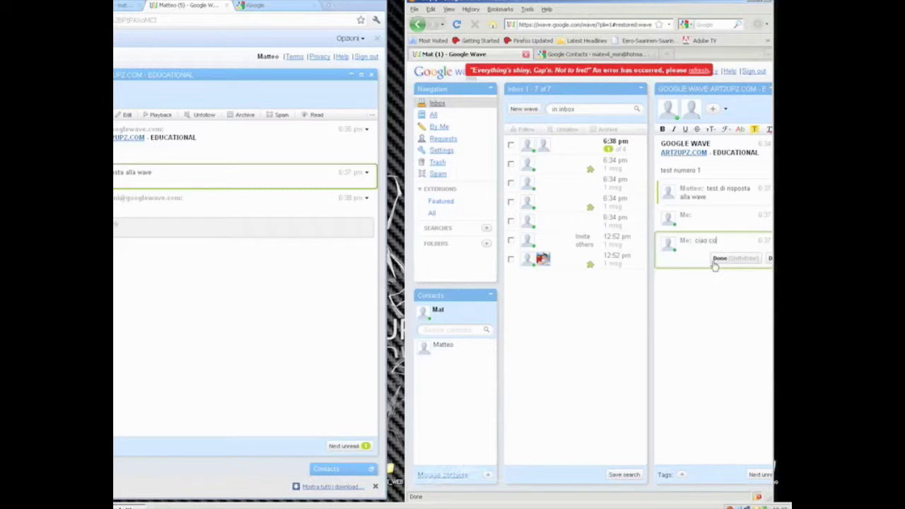
pyautogui.write('me va?')
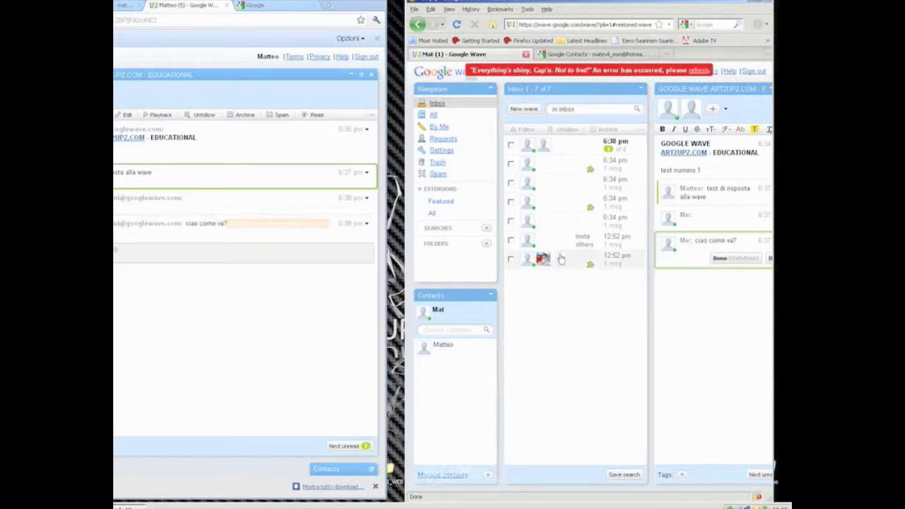
pyautogui.click(734, 259)
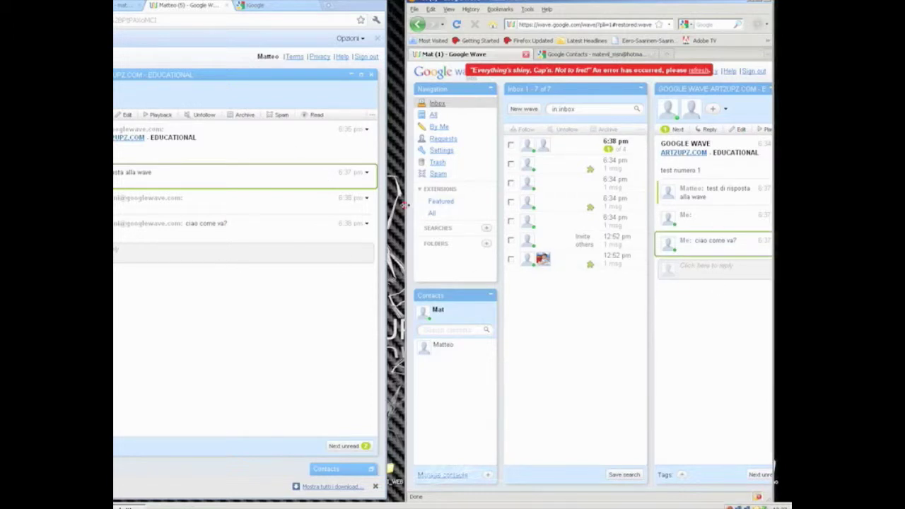
# Widen the Firefox window to show the full wave, and start a reply below "ciao come va?" in the Chrome account's wave
pyautogui.moveTo(404, 205); pyautogui.dragTo(223, 205)
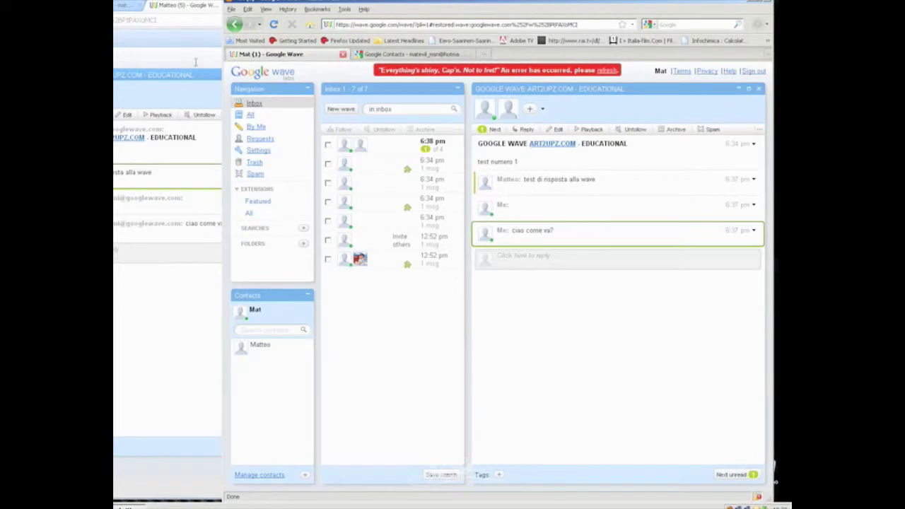
pyautogui.click(195, 3)
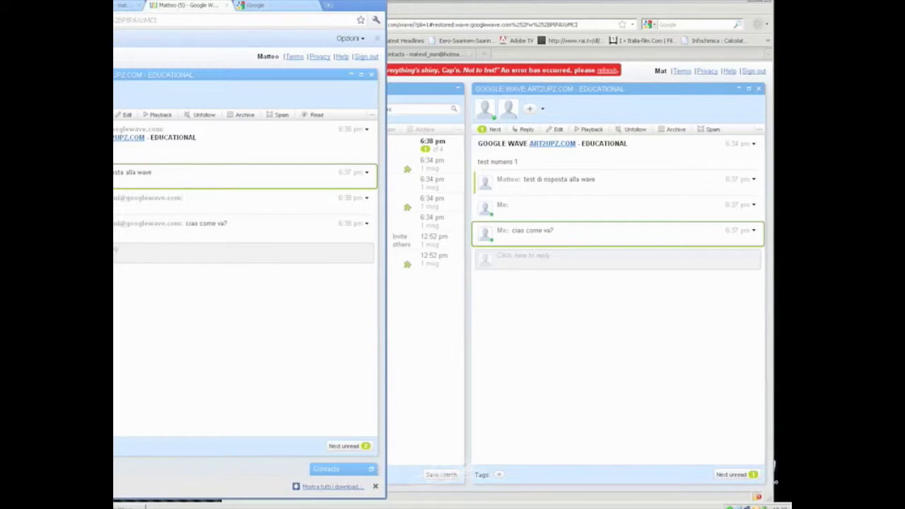
pyautogui.click(115, 255)
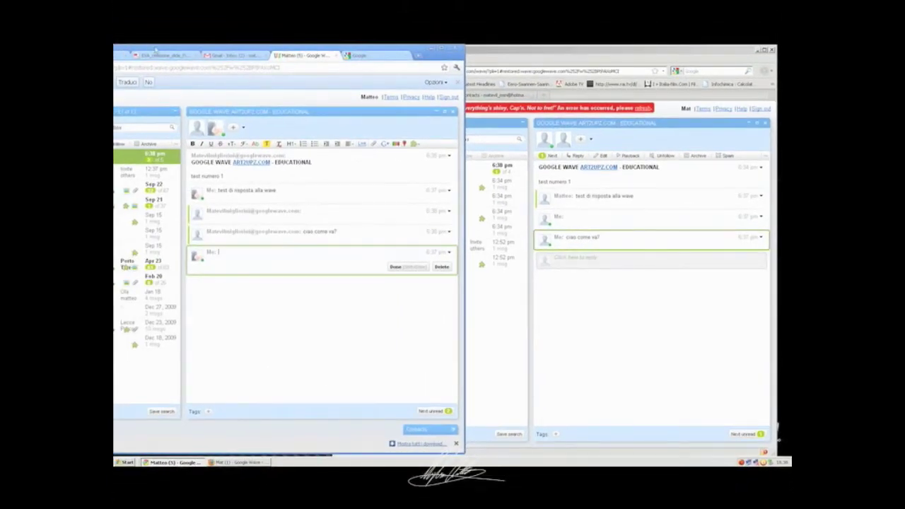
# Copy the web address of the Google Docs document EVA_relazione_slide_Final_1.pdf
pyautogui.click(159, 54)
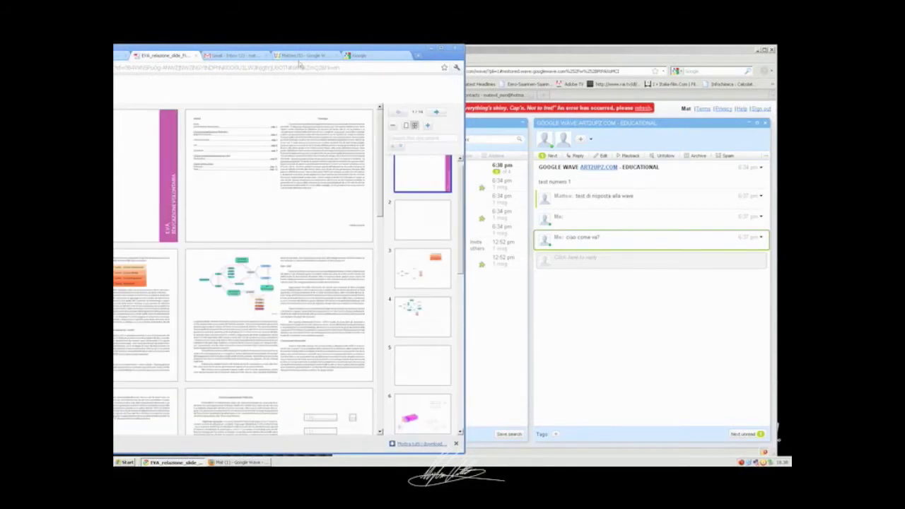
pyautogui.moveTo(311, 51); pyautogui.dragTo(379, 72)
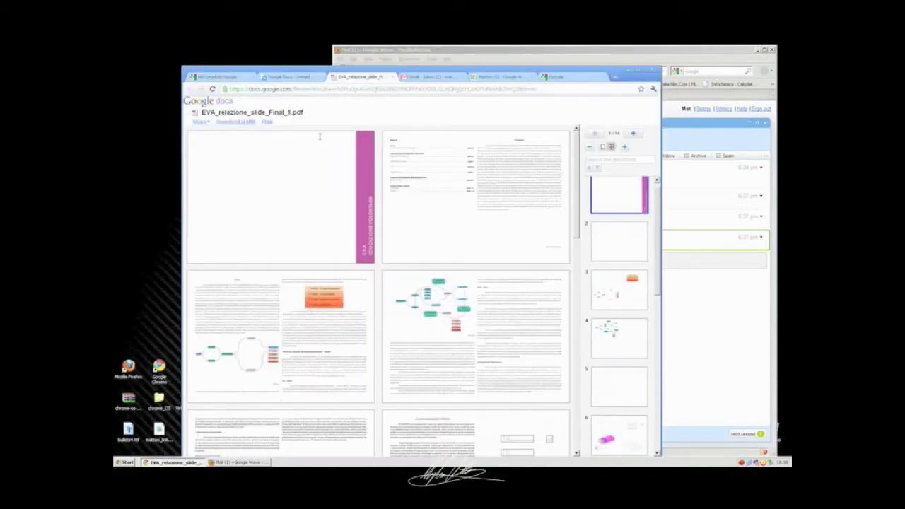
pyautogui.click(309, 89)
pyautogui.rightClick(309, 91)
pyautogui.click(339, 114)
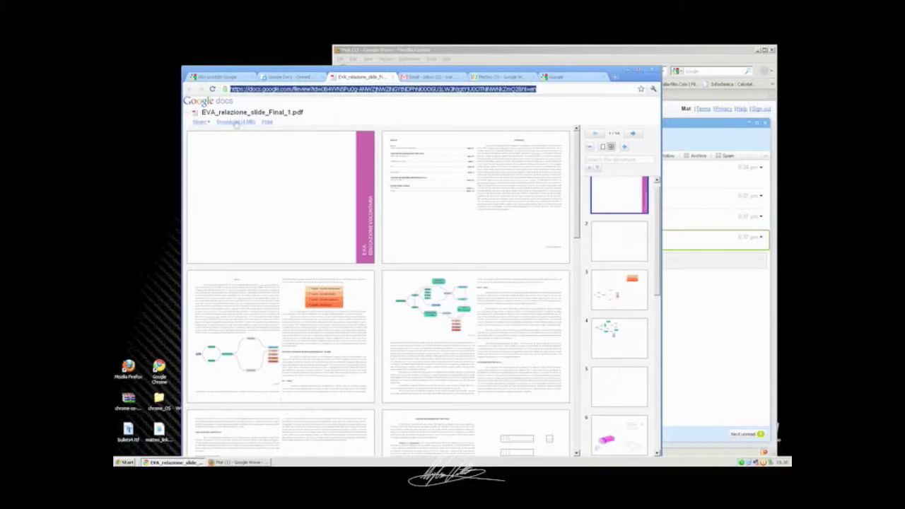
# Return to the wave in Chrome, uncover the Firefox wave beside it, and paste the copied document link into the open reply
pyautogui.click(498, 76)
pyautogui.moveTo(573, 80); pyautogui.dragTo(387, 72)
pyautogui.rightClick(292, 275)
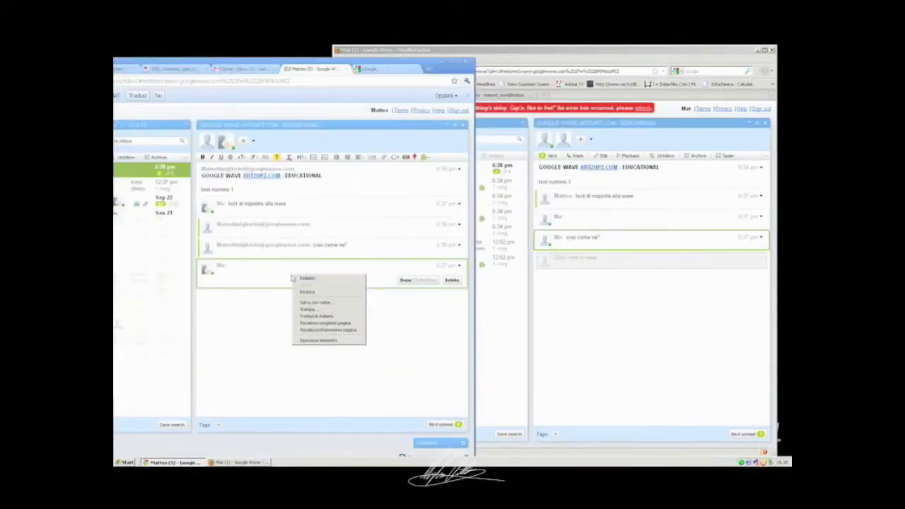
pyautogui.click(278, 281)
pyautogui.hotkey('ctrl', 'v')
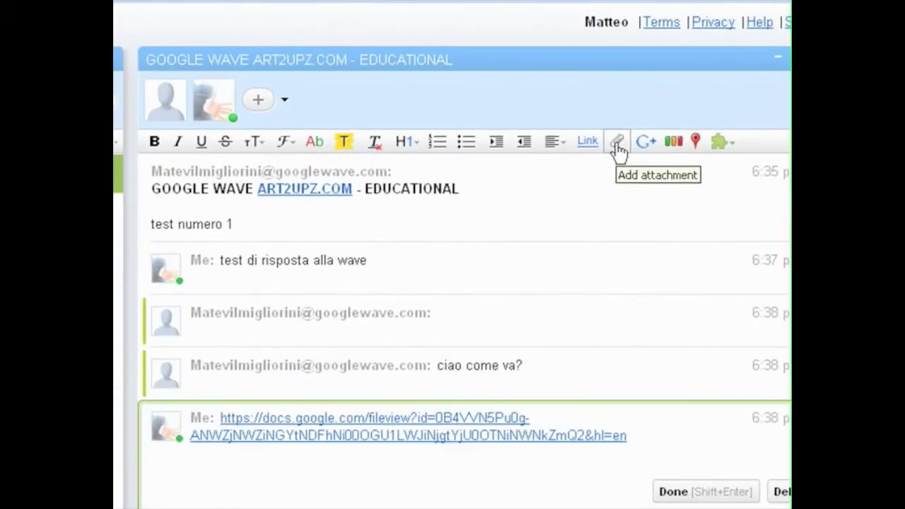
# Attach google.jpg, lavoro_3d.txt, appunti mat.txt and 2_anno_1_bimestre_APPROFONDIMENTO-02-09-2010-REV.pdf from the Desktop to the reply
pyautogui.click(458, 152)
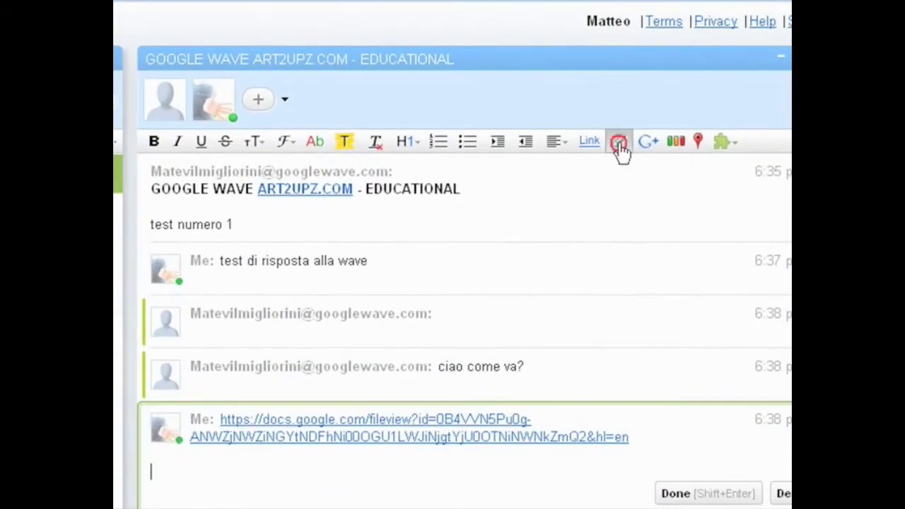
pyautogui.hscroll(3, 311, 106)
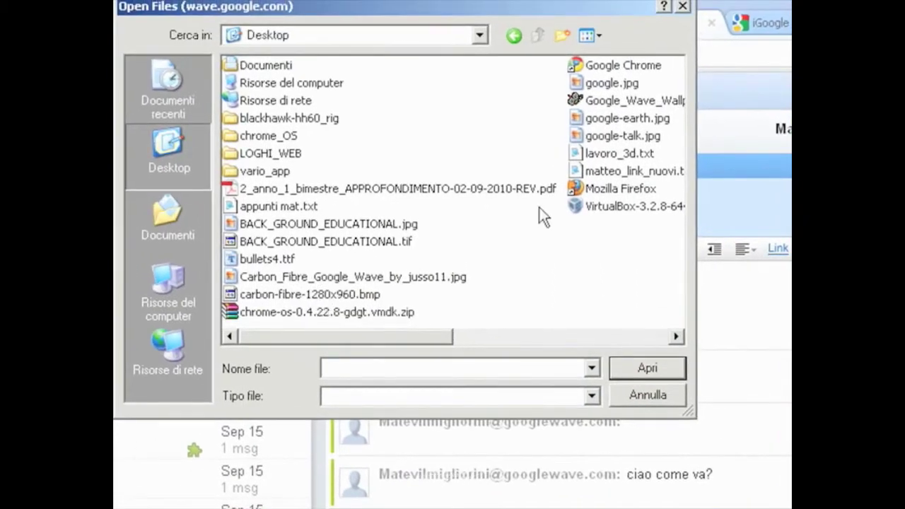
pyautogui.click(615, 84)
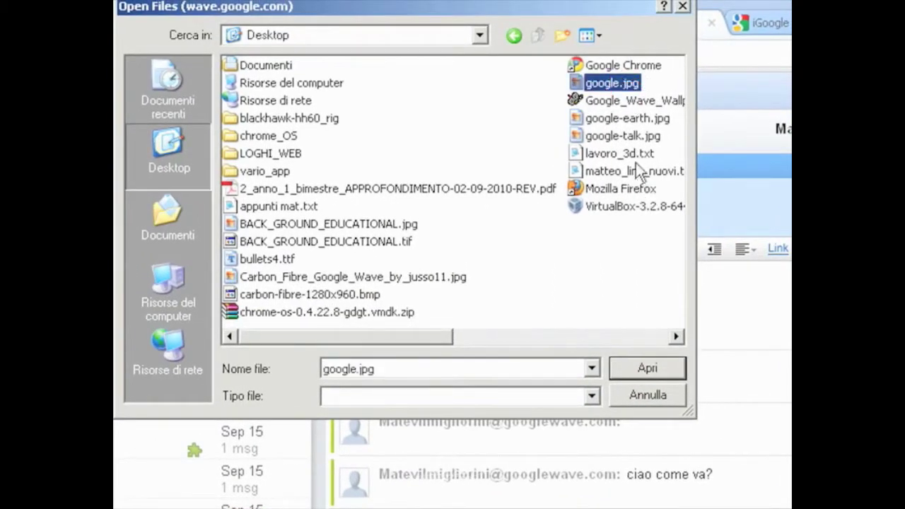
pyautogui.keyDown('ctrl'); pyautogui.click(614, 153); pyautogui.keyUp('ctrl')
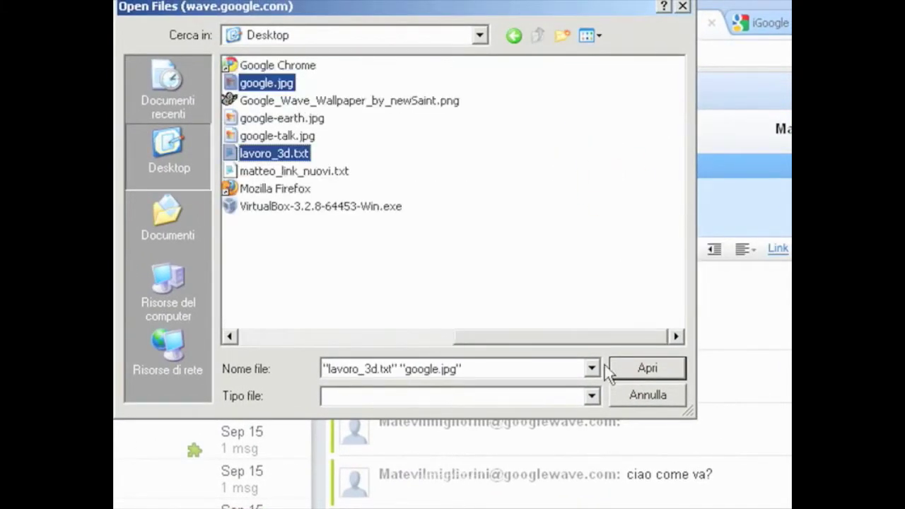
pyautogui.click(396, 337)
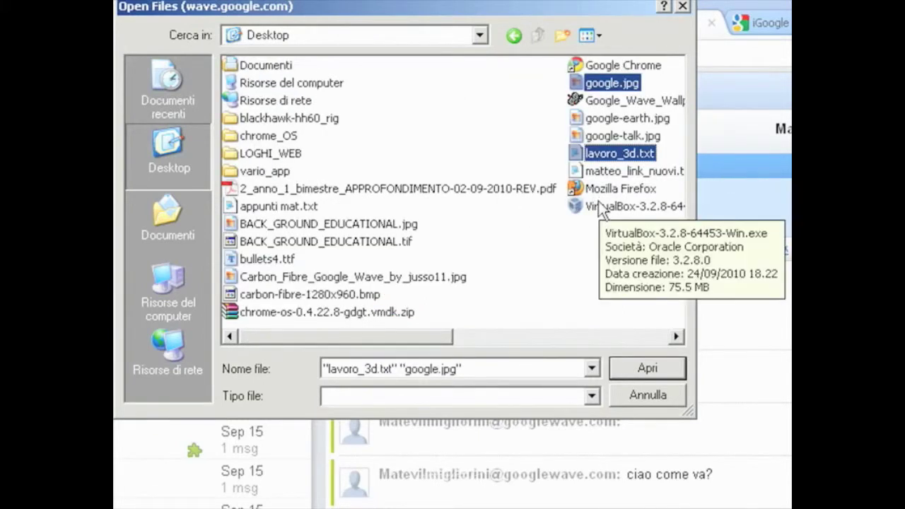
pyautogui.keyDown('ctrl'); pyautogui.click(272, 207); pyautogui.keyUp('ctrl')
pyautogui.keyDown('ctrl'); pyautogui.click(291, 188); pyautogui.keyUp('ctrl')
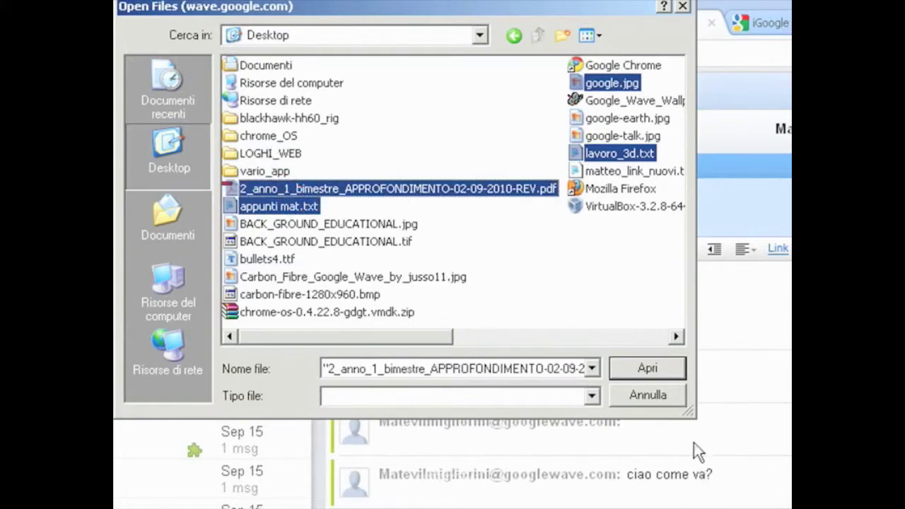
pyautogui.click(657, 367)
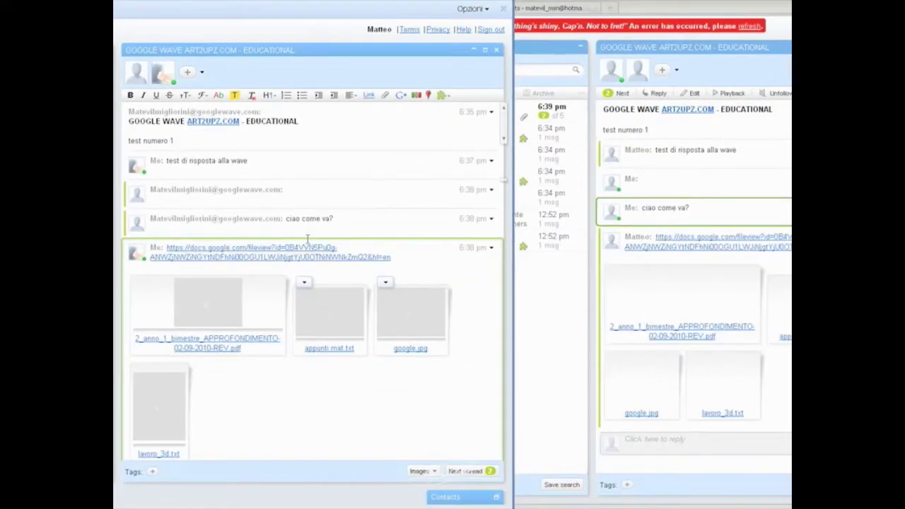
# Look over the attachments in the reply and finish editing it
pyautogui.scroll(-5, 308, 241)
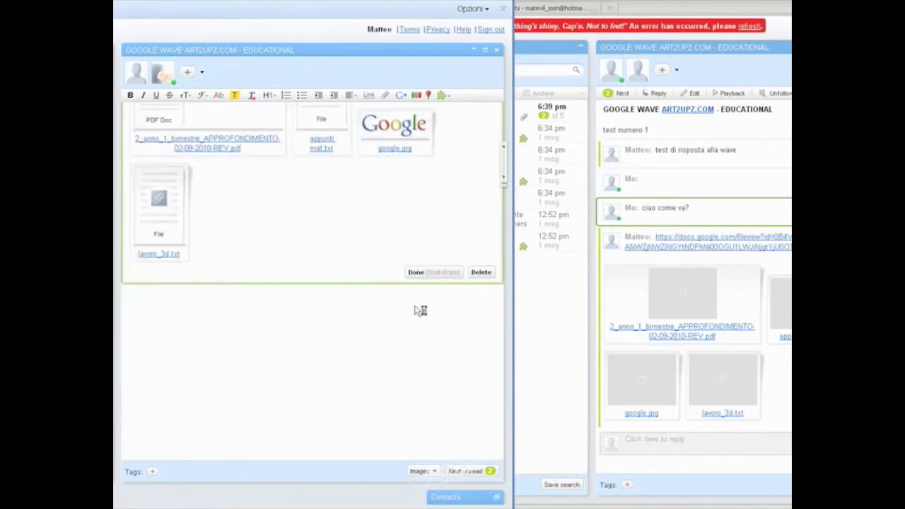
pyautogui.scroll(3, 420, 311)
pyautogui.scroll(-2, 359, 325)
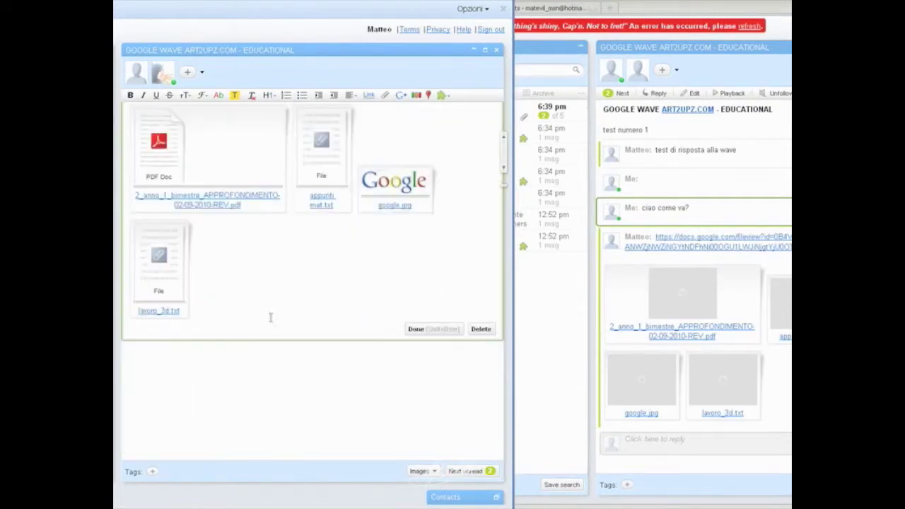
pyautogui.scroll(-1, 387, 378)
pyautogui.scroll(4, 342, 227)
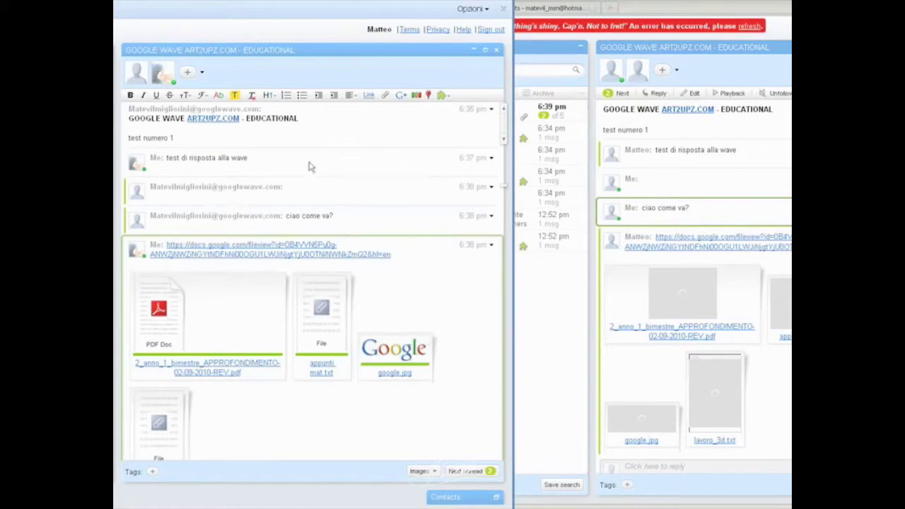
pyautogui.scroll(-3, 276, 290)
pyautogui.click(389, 317)
# Start another reply below the attached files and try adding an attachment to it
pyautogui.click(248, 298)
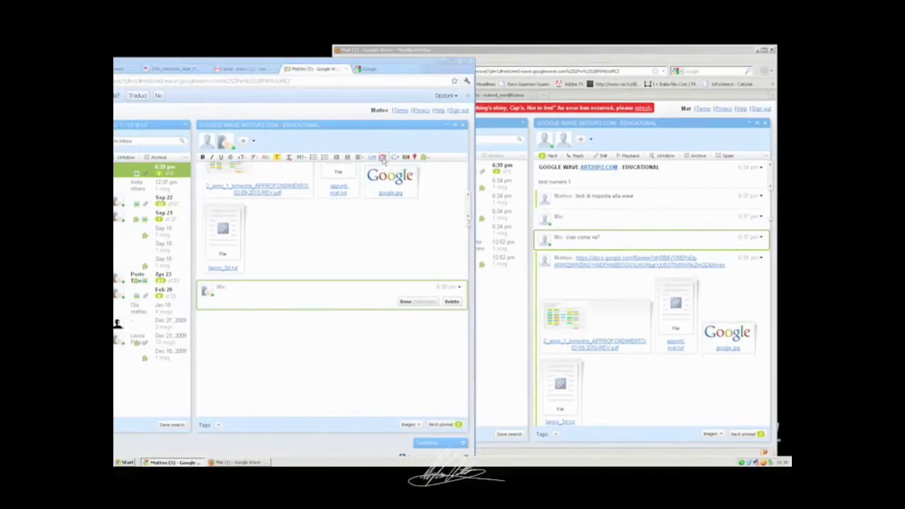
pyautogui.click(383, 159)
pyautogui.click(319, 213)
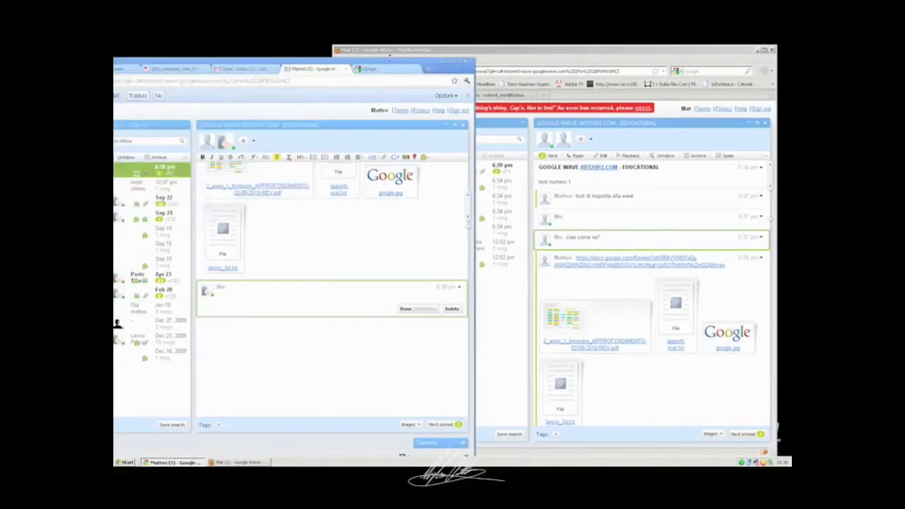
# Clear the browser windows out of the way to reveal the desktop files and folders
pyautogui.moveTo(330, 65); pyautogui.dragTo(627, 56)
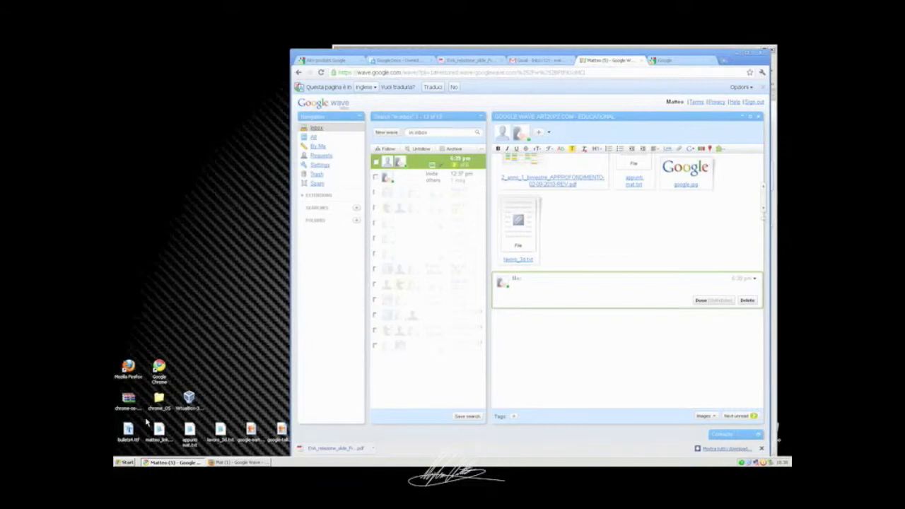
pyautogui.click(159, 401)
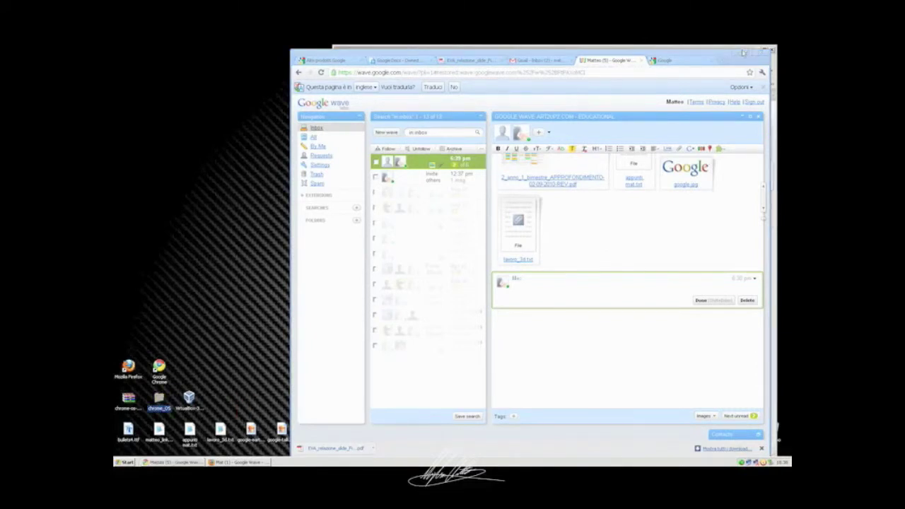
pyautogui.moveTo(726, 52); pyautogui.dragTo(630, 51)
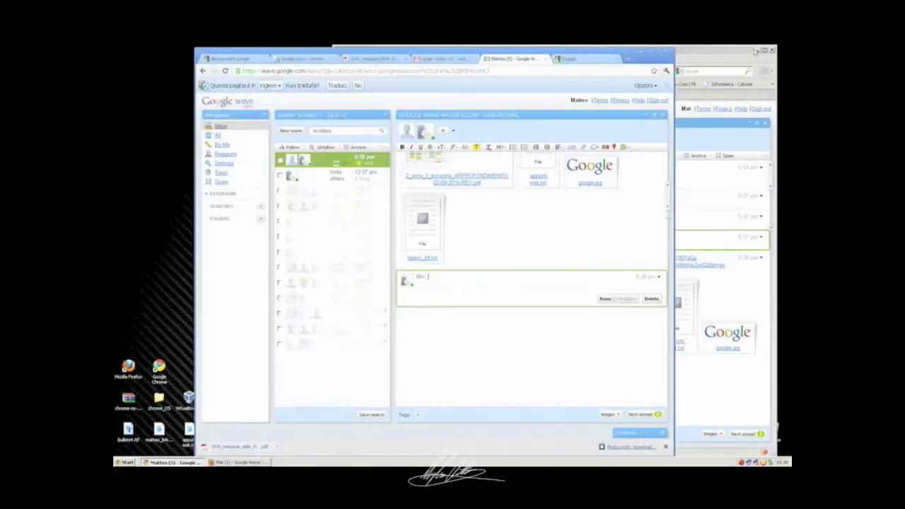
pyautogui.press('super+d')
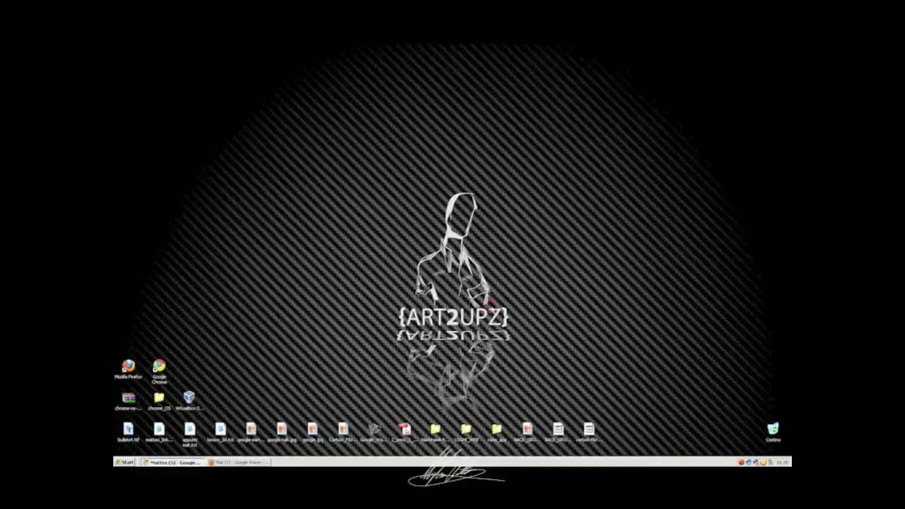
# Open the blackhawk-hh60_rig folder from the desktop and move its window aside, keeping the Firefox window minimized
pyautogui.doubleClick(435, 431)
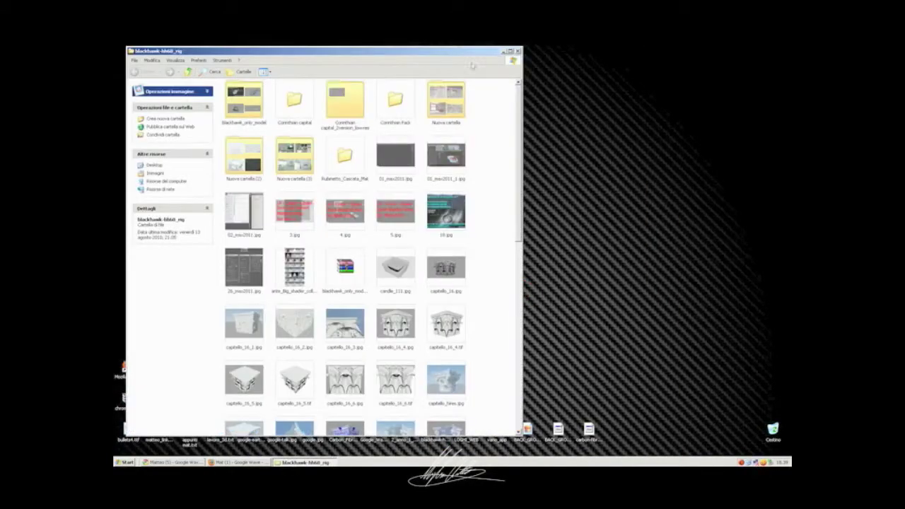
pyautogui.moveTo(460, 54); pyautogui.dragTo(407, 55)
pyautogui.click(237, 461)
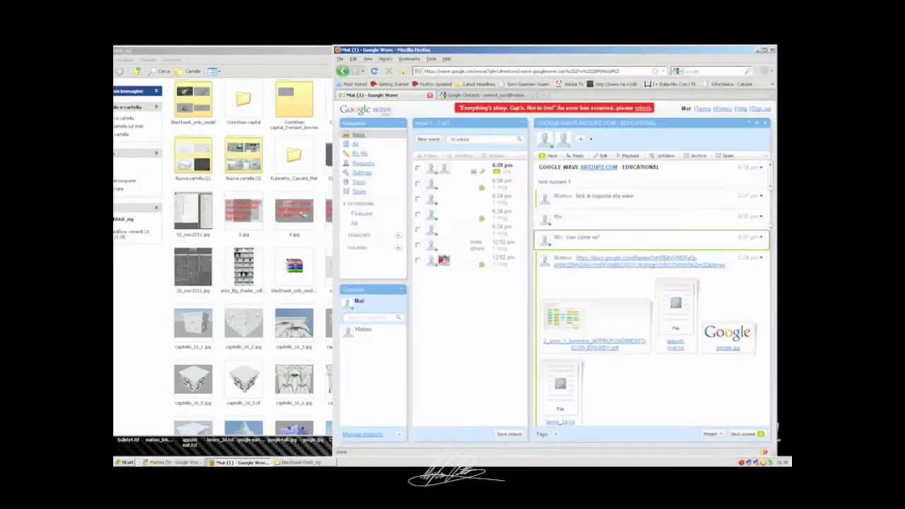
pyautogui.click(236, 461)
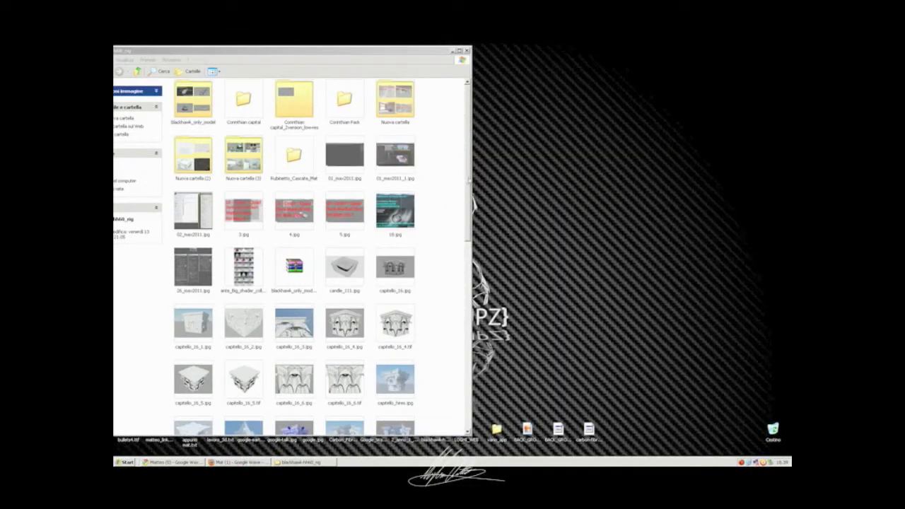
# Place the Chrome window beside the blackhawk-hh60_rig folder and attach capitello_lowres_wire.jpg to the new reply
pyautogui.click(301, 461)
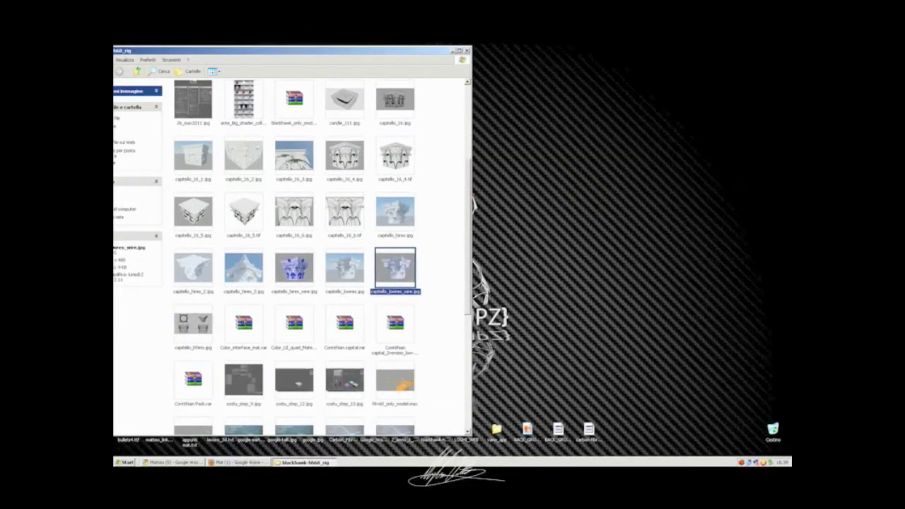
pyautogui.hotkey('alt', 'Tab')
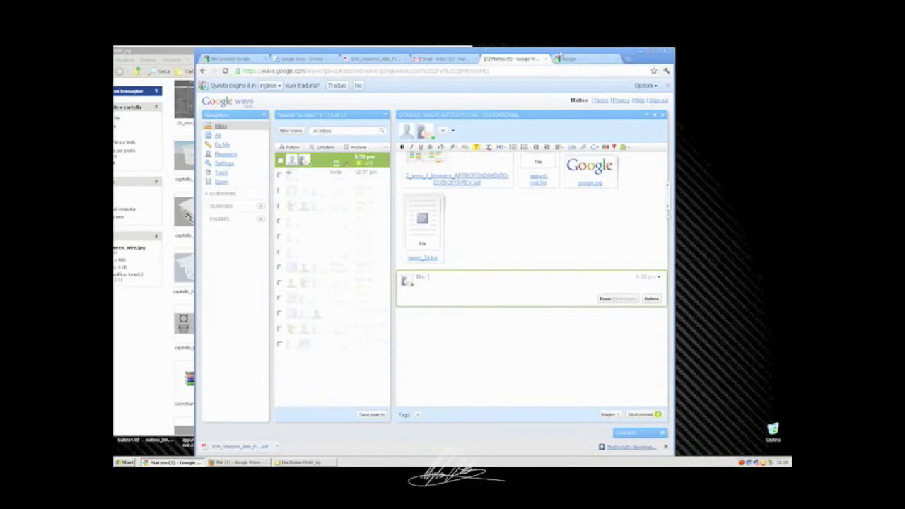
pyautogui.moveTo(559, 59); pyautogui.dragTo(703, 51)
pyautogui.click(298, 58)
pyautogui.moveTo(395, 272); pyautogui.dragTo(655, 288)
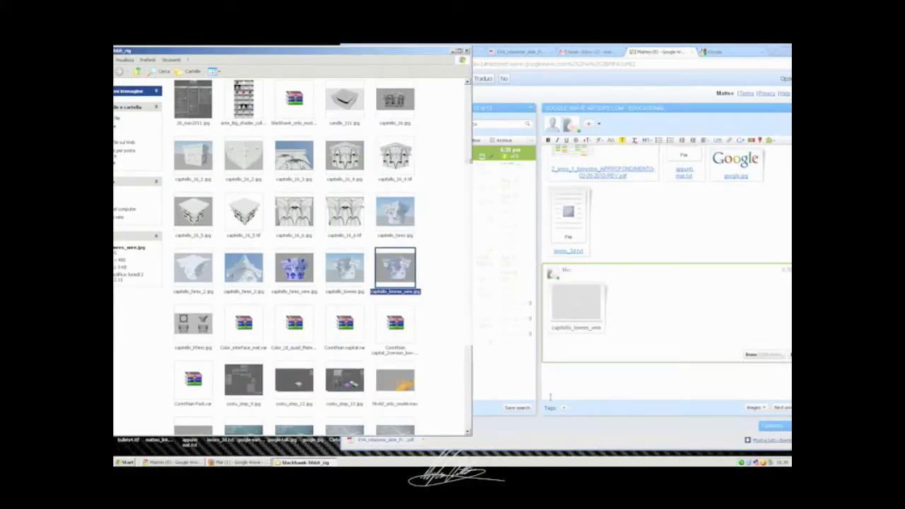
# Attach the MatEvil_Quad_2010.rar archive from the folder to the same reply
pyautogui.click(416, 300)
pyautogui.scroll(-5, 339, 381)
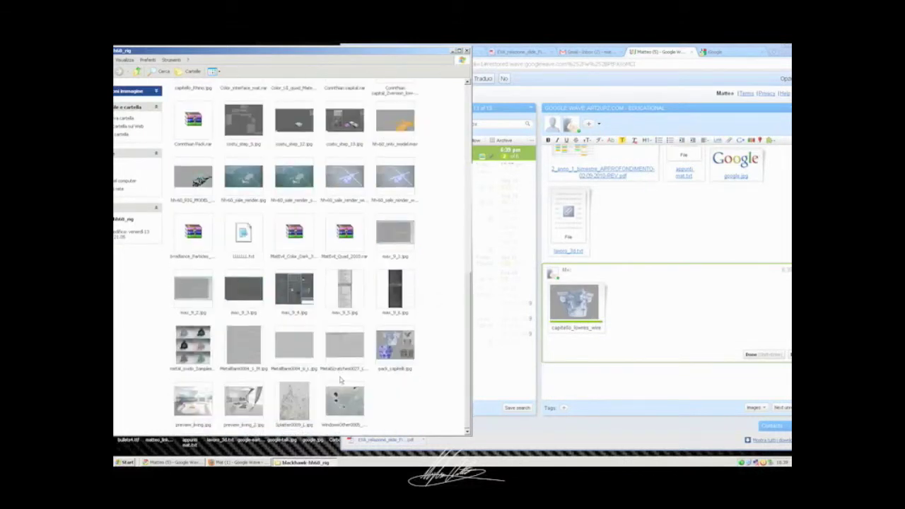
pyautogui.click(335, 238)
pyautogui.moveTo(344, 240); pyautogui.dragTo(686, 291)
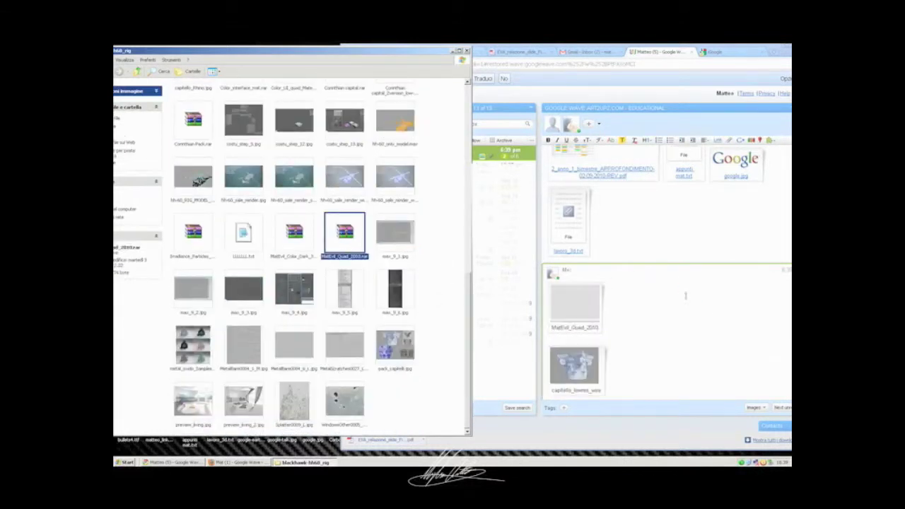
# Attach the hh-60_RIG_MODEL_MR.max scene file from the folder to the reply
pyautogui.scroll(10, 455, 197)
pyautogui.scroll(-9, 215, 373)
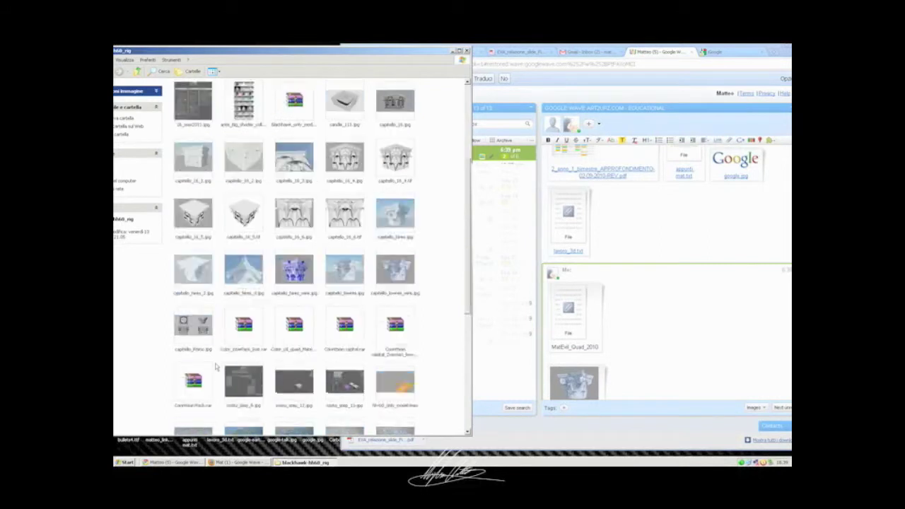
pyautogui.click(199, 283)
pyautogui.moveTo(193, 272); pyautogui.dragTo(679, 298)
# Move the folder window so its file details show fully and check the sizes of several files
pyautogui.moveTo(395, 63); pyautogui.dragTo(429, 52)
pyautogui.click(319, 297)
pyautogui.scroll(2, 332, 293)
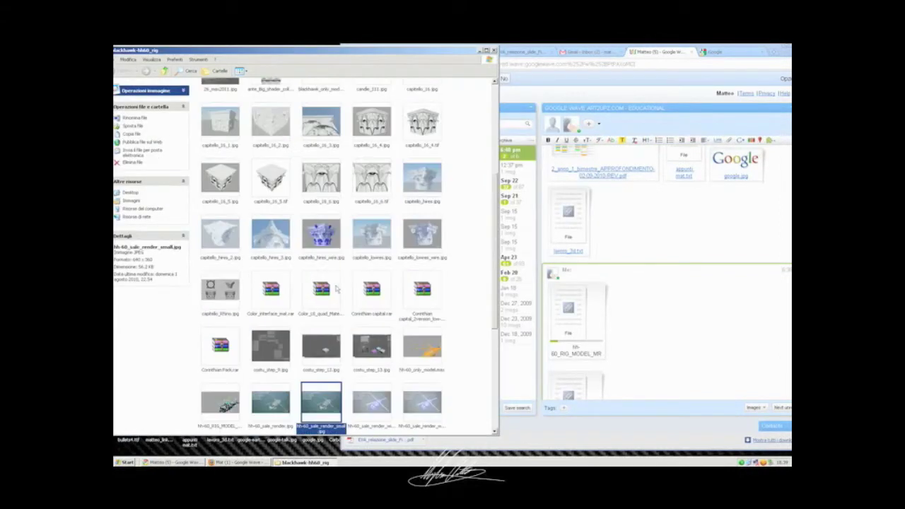
pyautogui.scroll(-4, 339, 290)
pyautogui.click(361, 233)
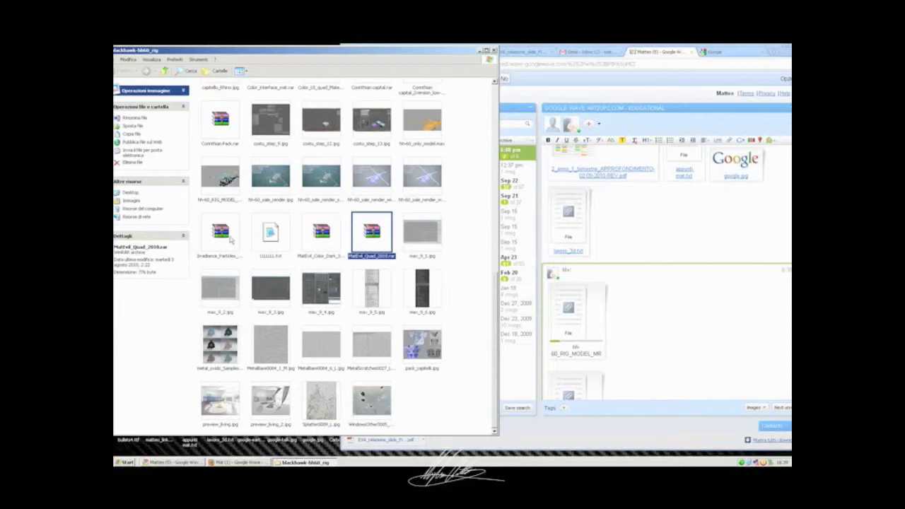
pyautogui.click(230, 240)
# Switch the folder's file display to the Details view
pyautogui.click(241, 70)
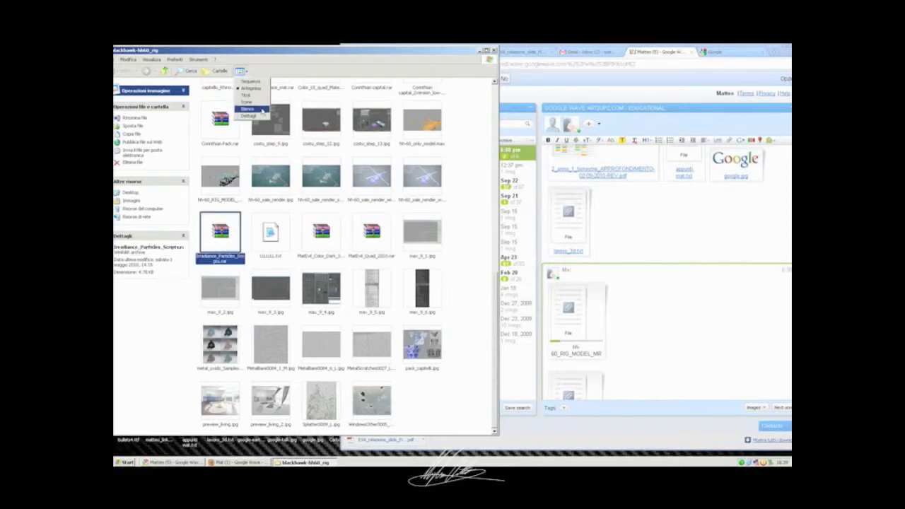
pyautogui.click(247, 109)
pyautogui.click(240, 70)
pyautogui.click(249, 116)
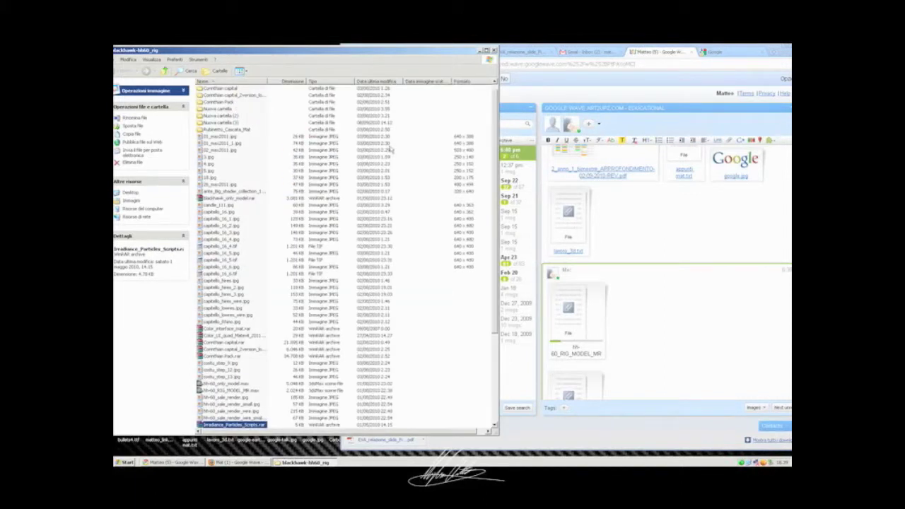
# Try to attach Corinthian Pack.rar to the reply, move the folder window out of the way and finish editing the reply
pyautogui.scroll(-3, 387, 151)
pyautogui.scroll(-2, 388, 150)
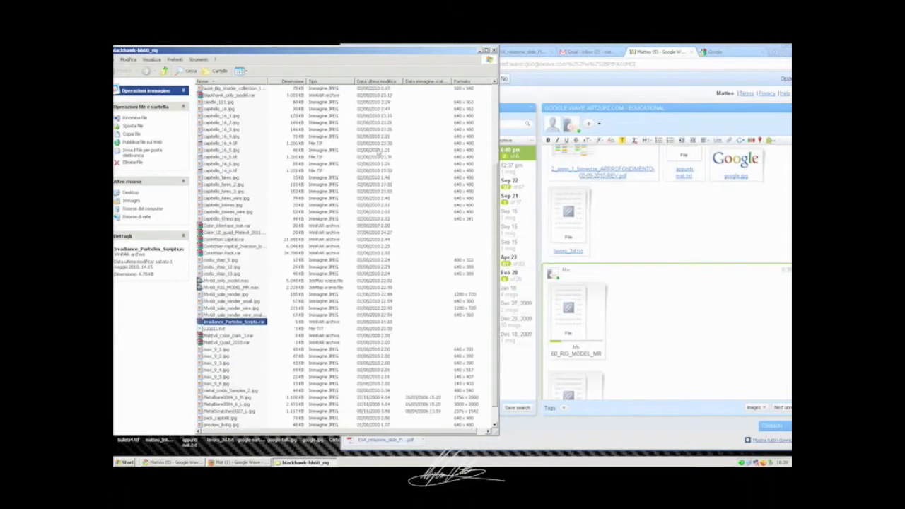
pyautogui.click(239, 253)
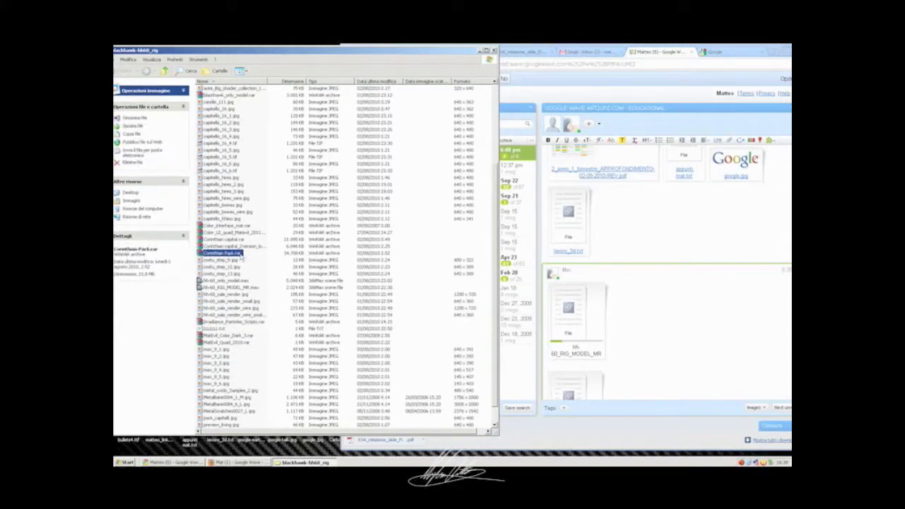
pyautogui.moveTo(244, 258); pyautogui.dragTo(695, 302)
pyautogui.click(485, 51)
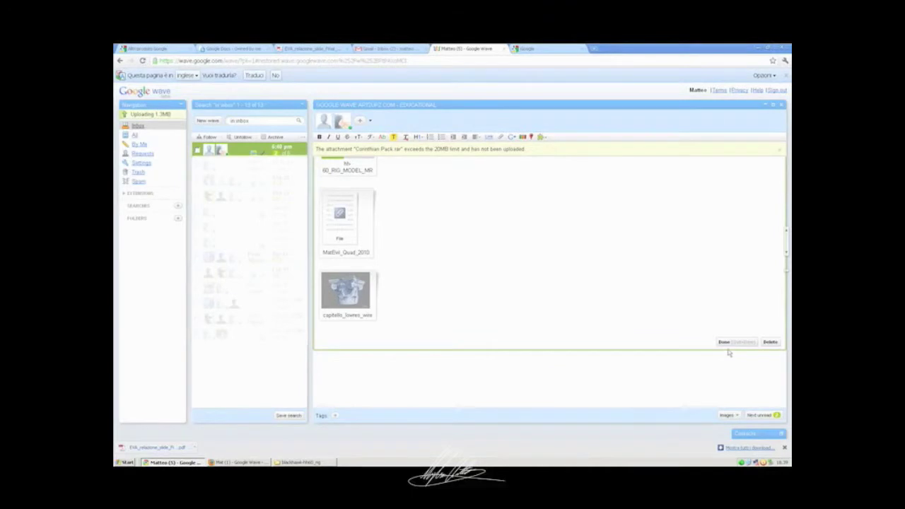
pyautogui.click(724, 342)
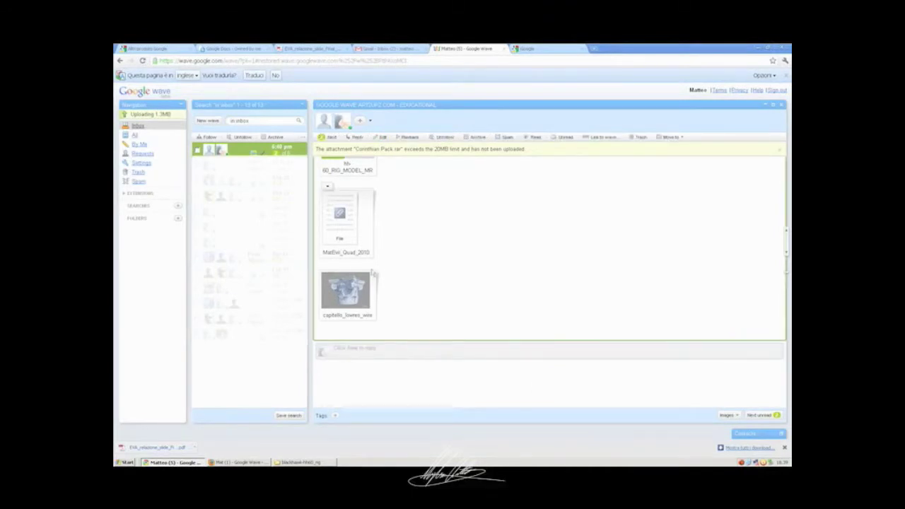
# Look over the replies in the wave, open the shared Google Docs link in a new tab and return to the wave
pyautogui.scroll(3, 488, 333)
pyautogui.scroll(5, 485, 320)
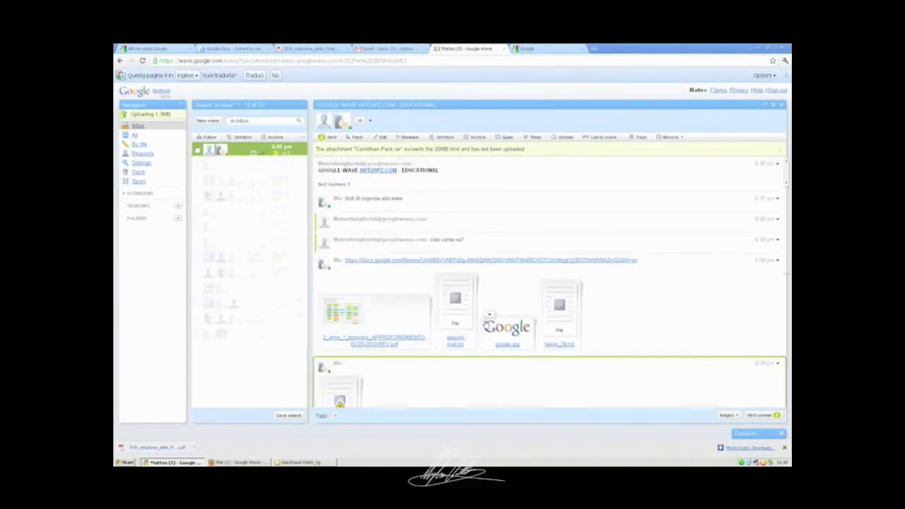
pyautogui.scroll(-3, 598, 323)
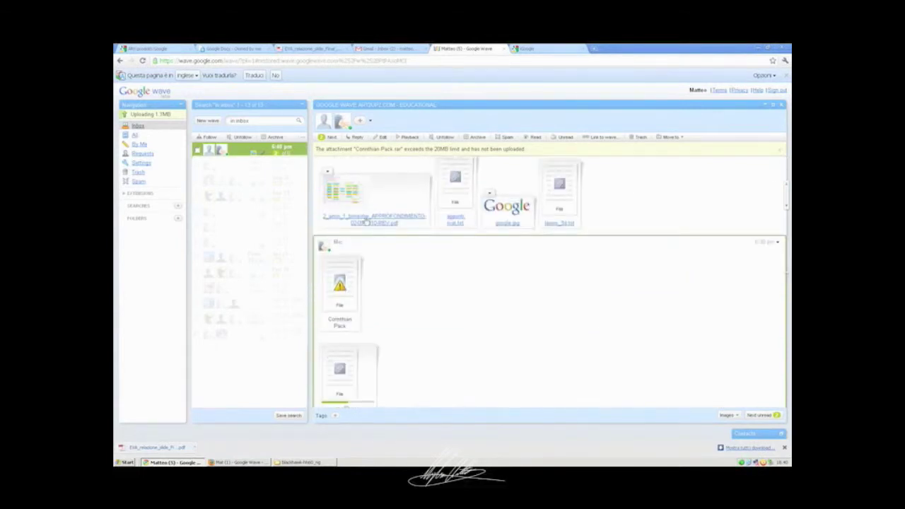
pyautogui.click(366, 220)
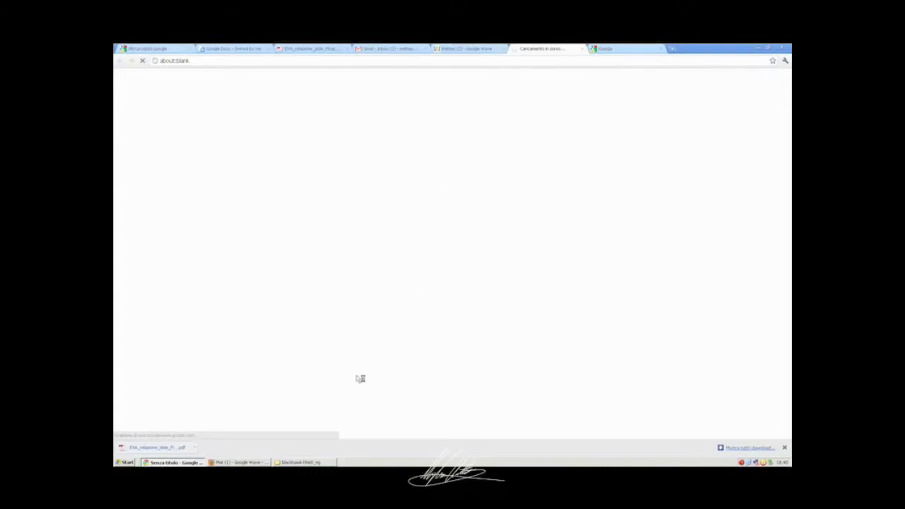
pyautogui.click(494, 49)
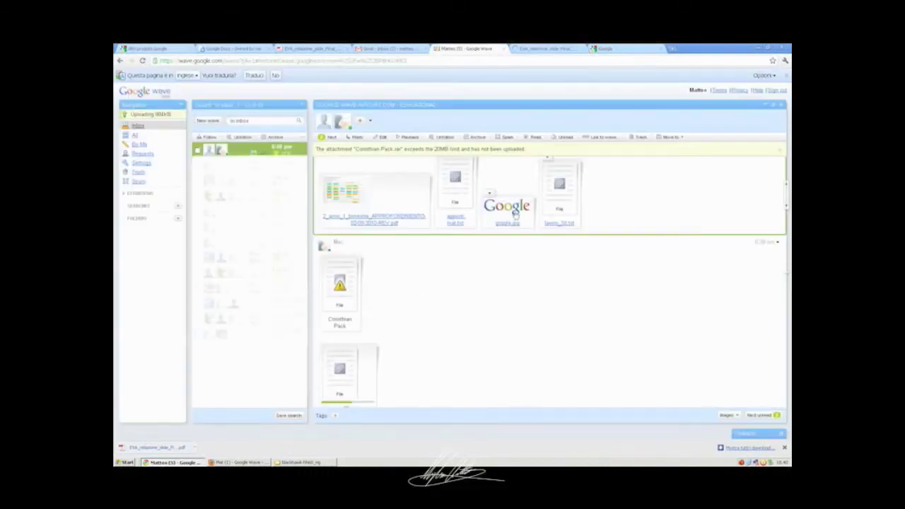
# View google.jpg and capitello_lowres_wire in the wave's image viewer and close the viewer
pyautogui.click(490, 193)
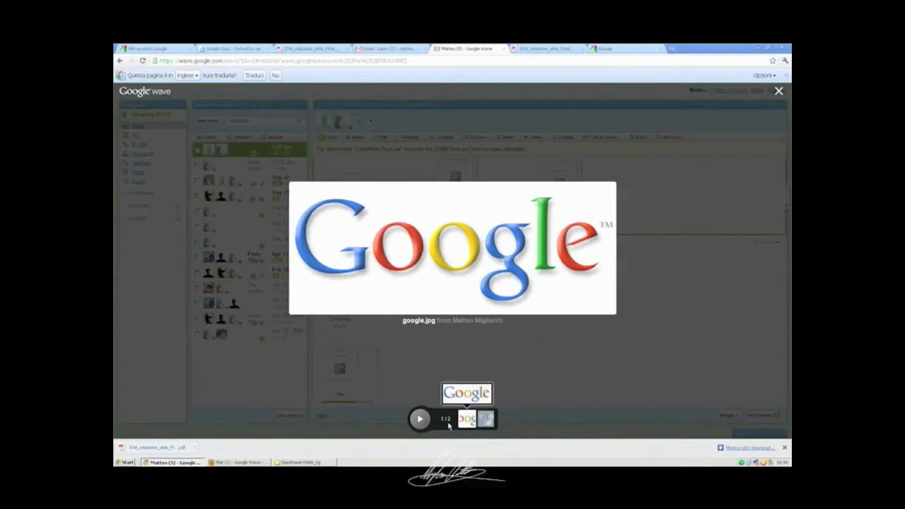
pyautogui.click(485, 418)
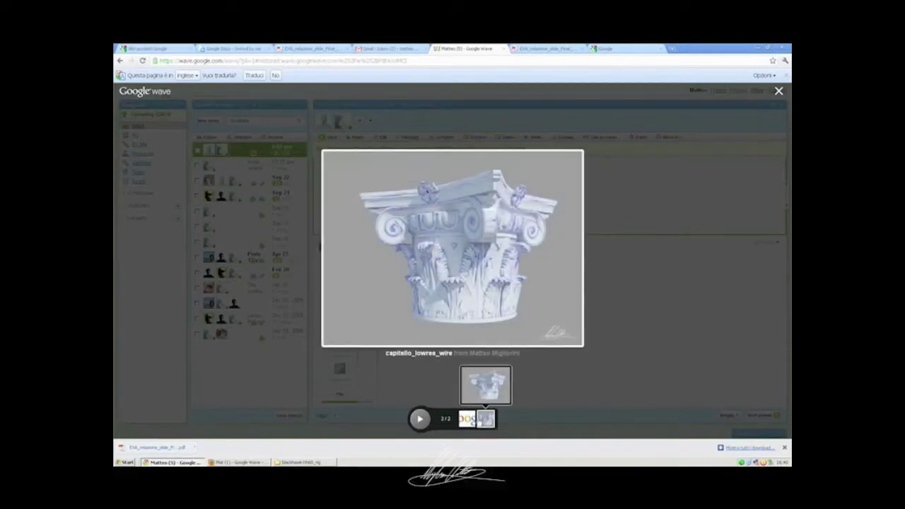
pyautogui.click(467, 418)
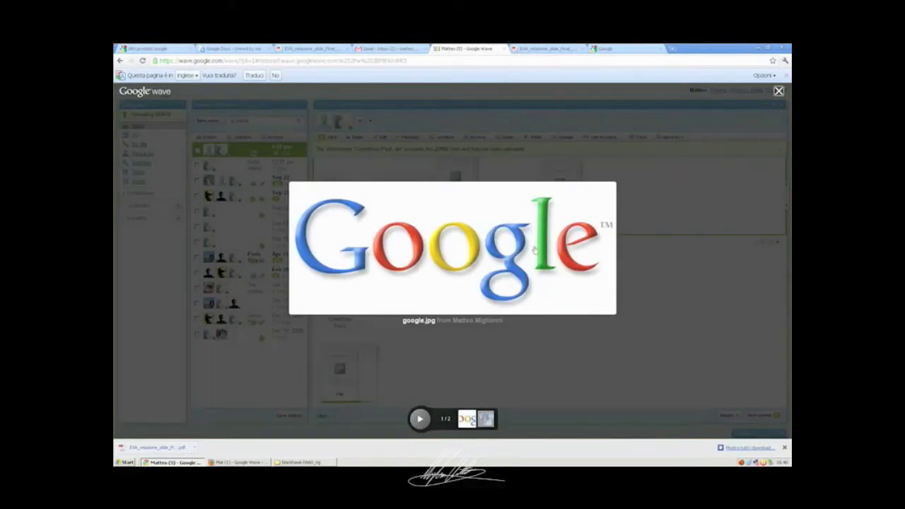
pyautogui.press('Escape')
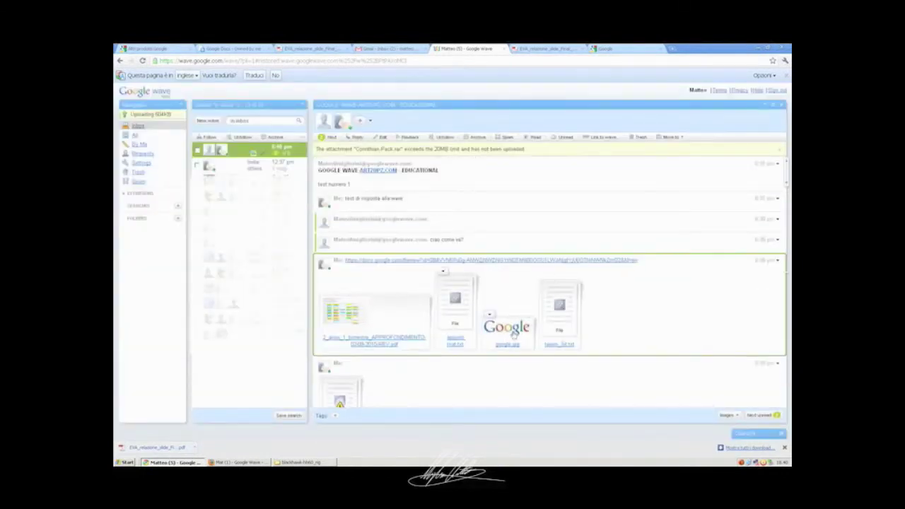
# Open the capitello_lowres_wire attachment from the last reply, browse both images in the viewer and return to the wave
pyautogui.scroll(-2, 520, 303)
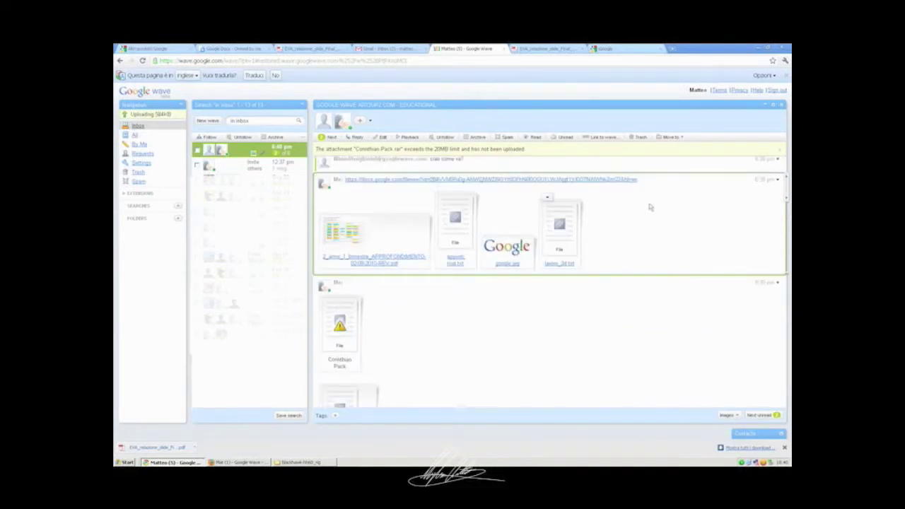
pyautogui.scroll(-3, 521, 216)
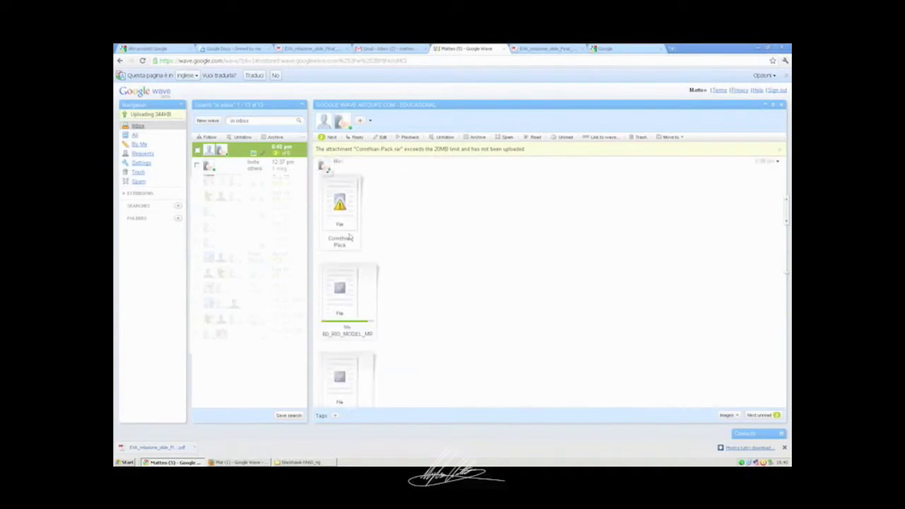
pyautogui.scroll(-4, 349, 238)
pyautogui.click(365, 298)
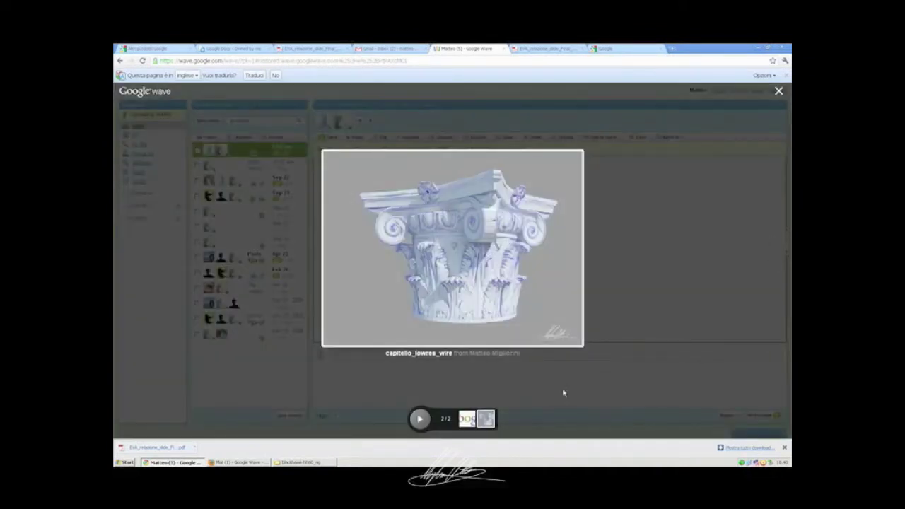
pyautogui.click(475, 420)
pyautogui.click(430, 422)
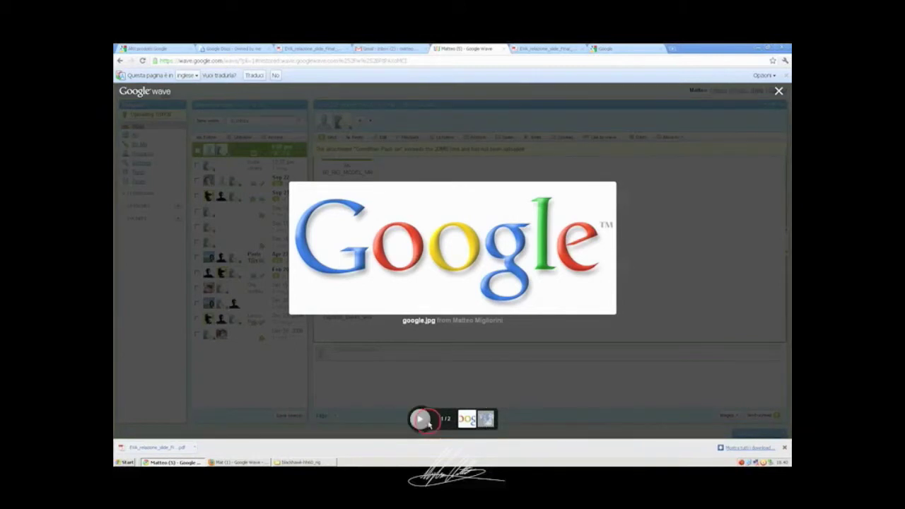
pyautogui.click(484, 418)
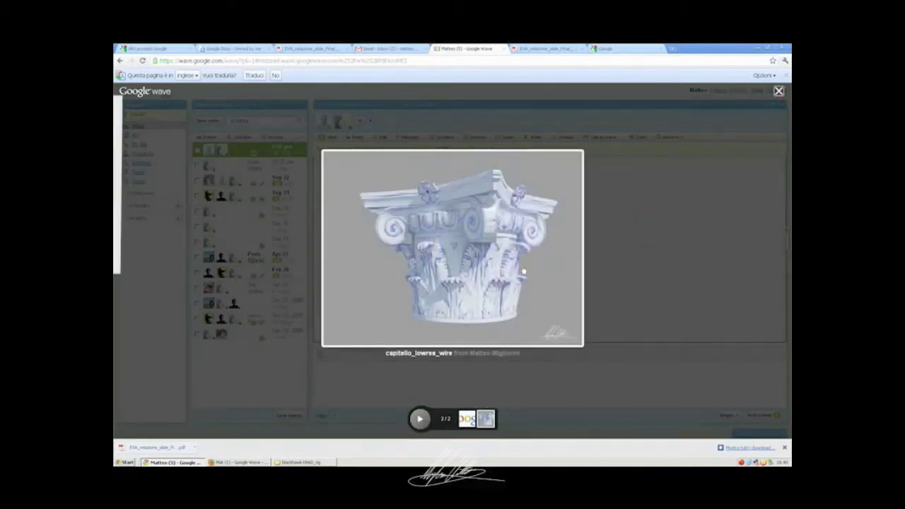
pyautogui.click(778, 91)
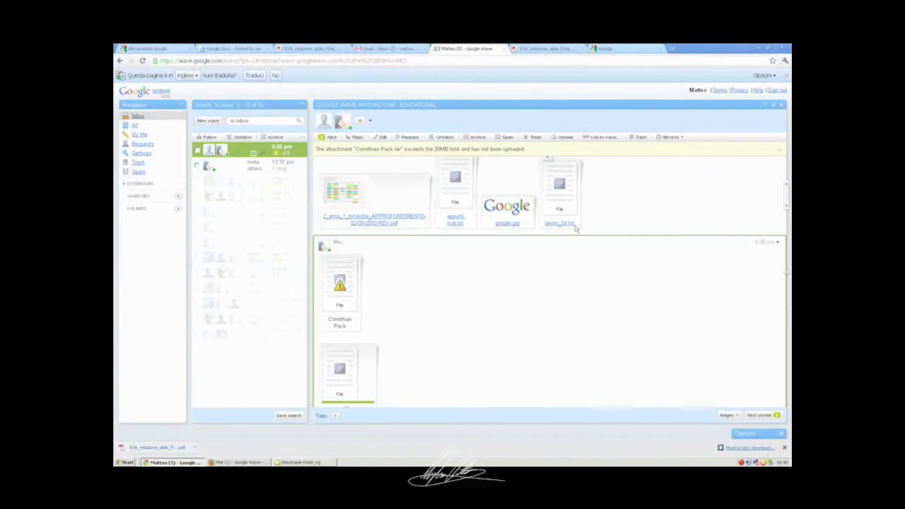
# View EVA_relazione_slide_Final_1.pdf in its tab, close it and reopen it from the shared link in the wave
pyautogui.click(532, 48)
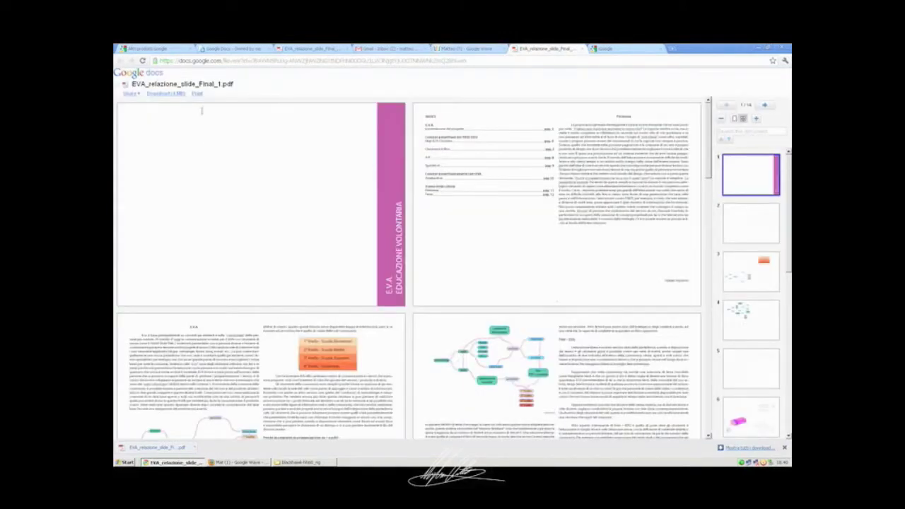
pyautogui.click(579, 49)
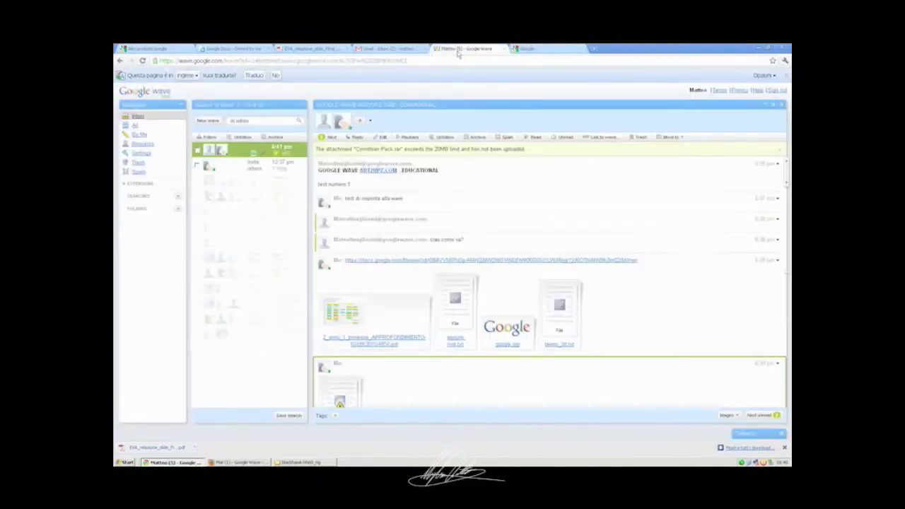
pyautogui.click(461, 343)
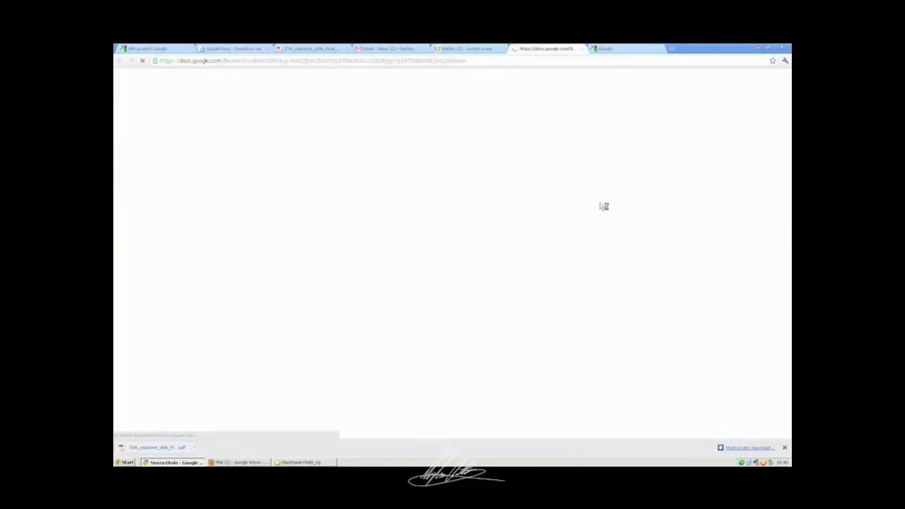